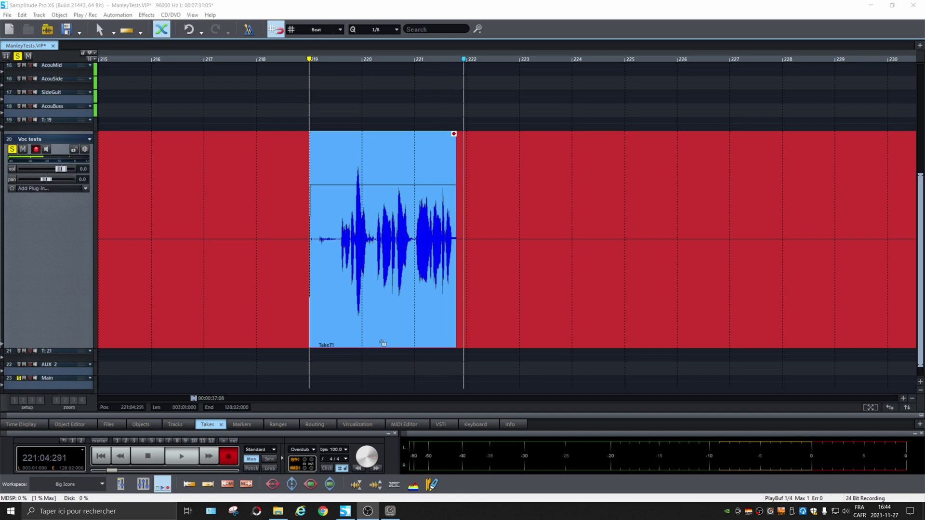
Stop recording on the Voc tests track and open the Take Manager for the Take73 object.
{"action": "key", "text": "space"}
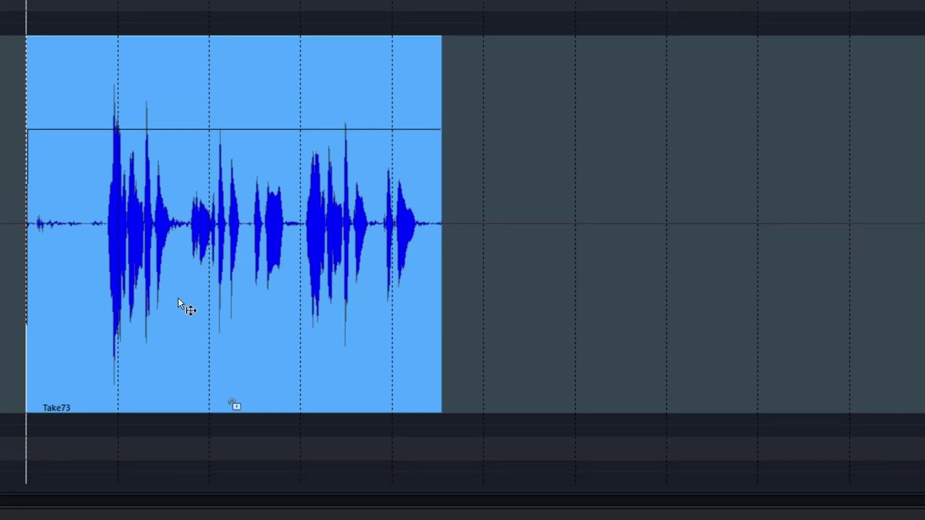
{"action": "right_click", "coordinate": [178, 298]}
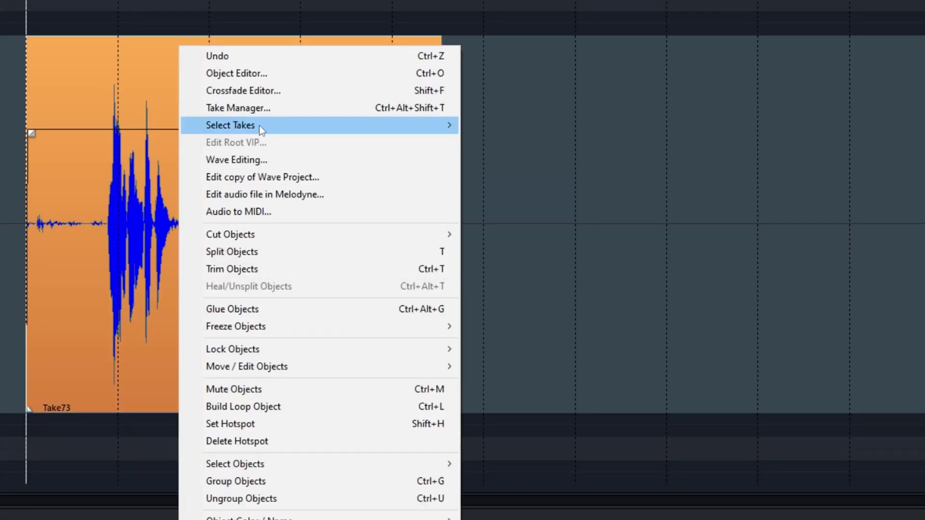
{"action": "mouse_move", "coordinate": [260, 125]}
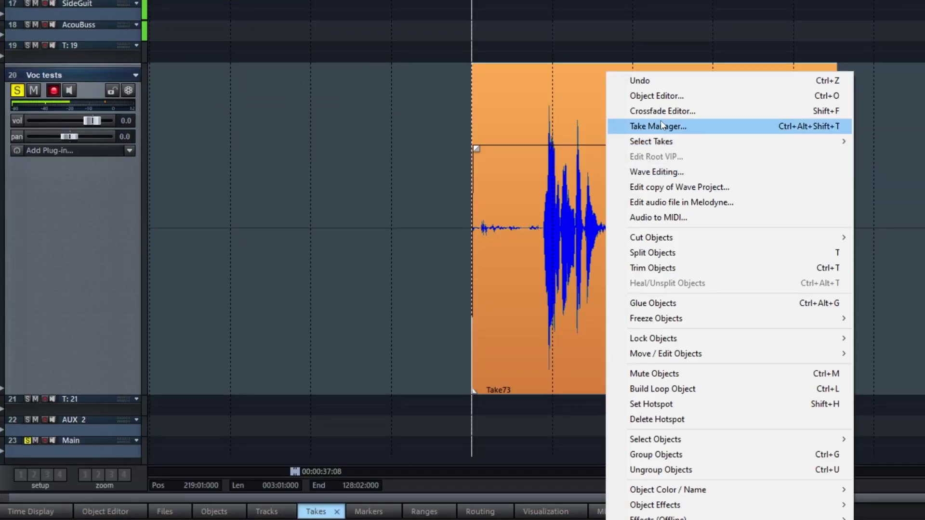
{"action": "left_click", "coordinate": [660, 121]}
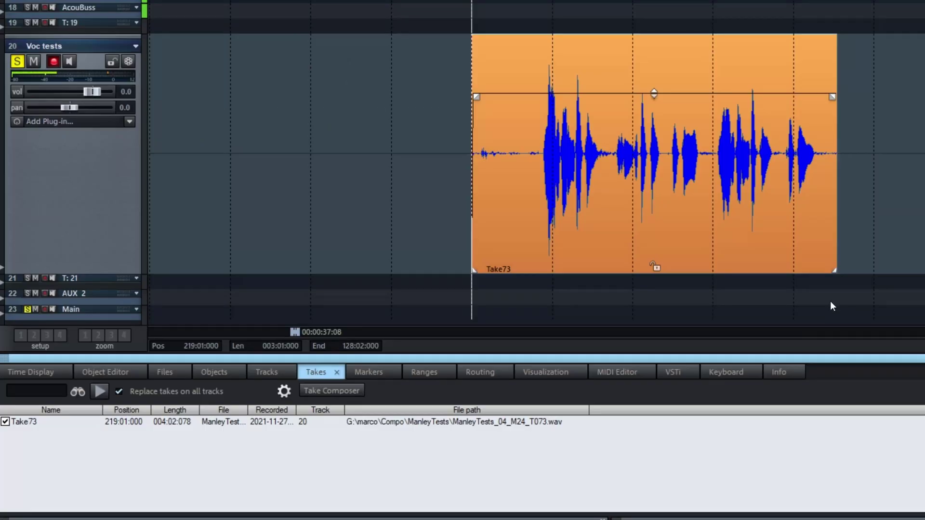
Adjust the end of the Take73 object to about halfway through bar 222 so the Take Manager lists takes of matching length.
{"action": "left_click_drag", "start_coordinate": [837, 271], "coordinate": [780, 271]}
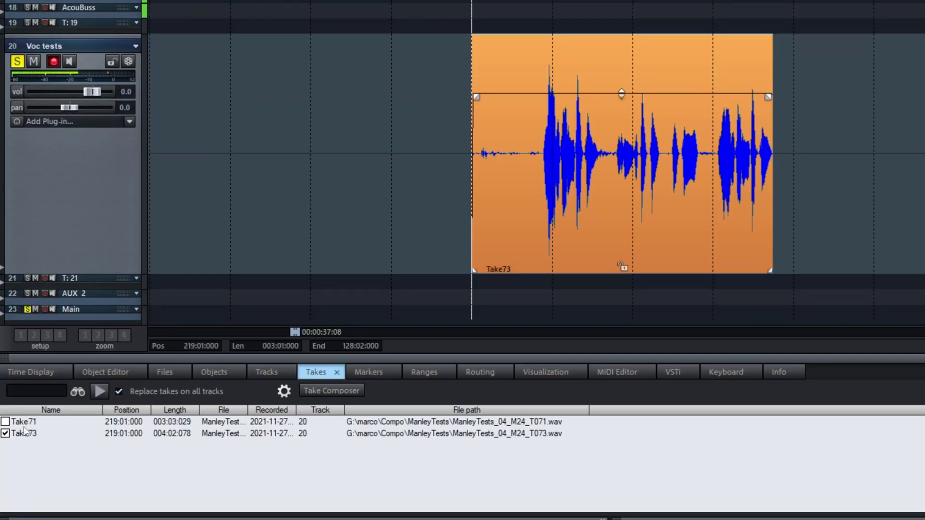
{"action": "left_click_drag", "start_coordinate": [773, 269], "coordinate": [741, 274]}
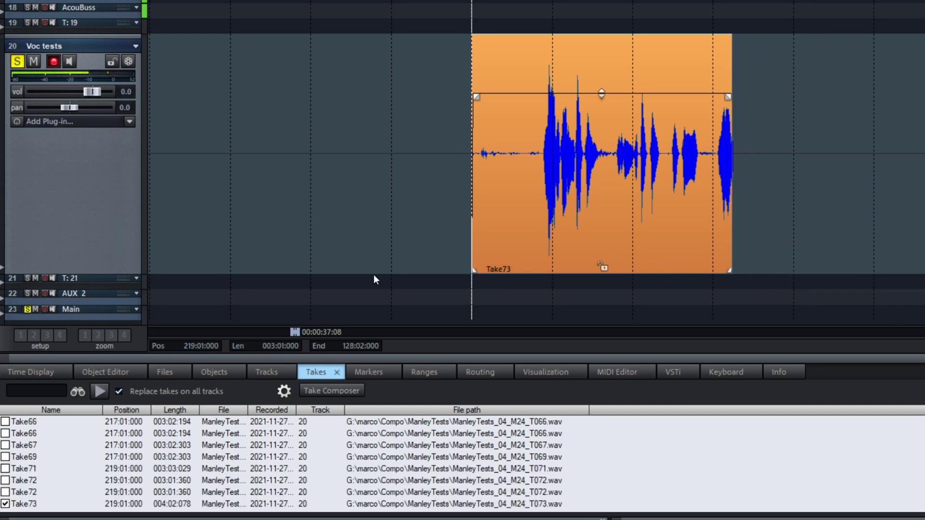
{"action": "left_click_drag", "start_coordinate": [733, 270], "coordinate": [766, 270]}
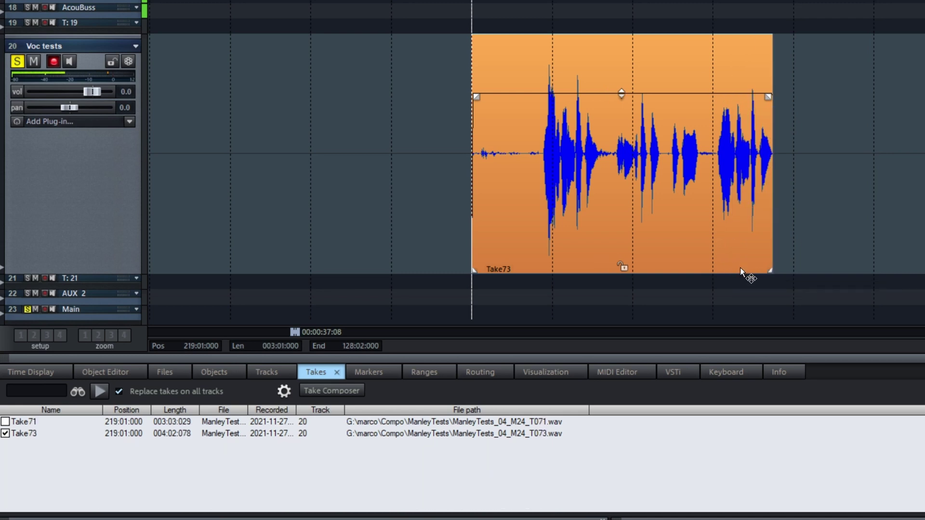
{"action": "left_click_drag", "start_coordinate": [769, 268], "coordinate": [756, 270]}
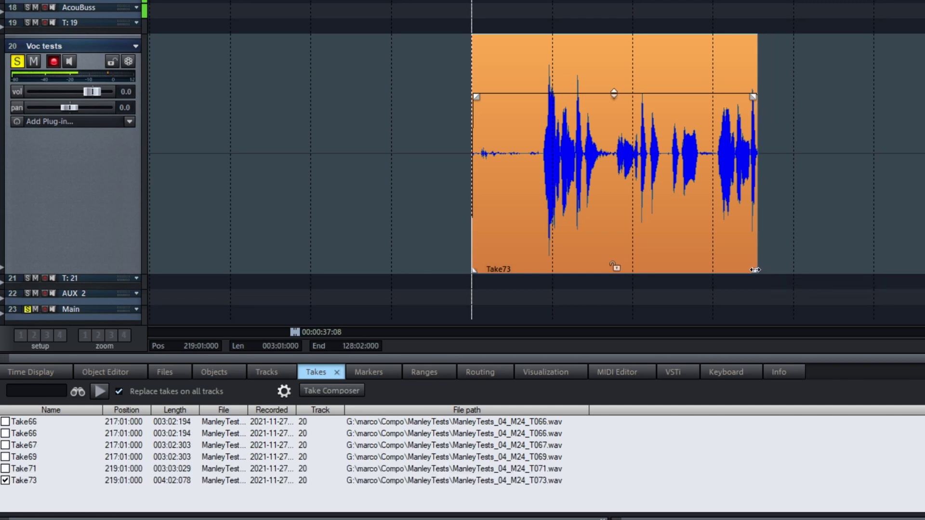
{"action": "left_click", "coordinate": [718, 238]}
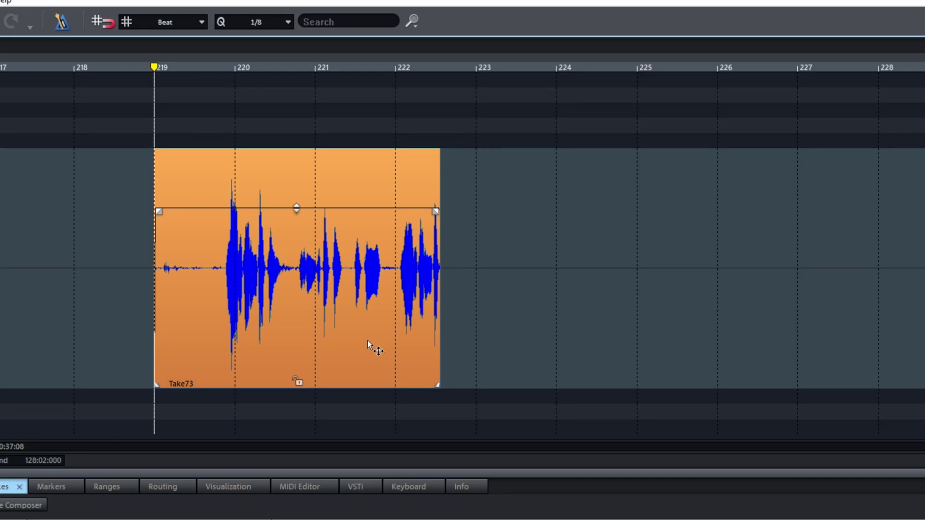
Switch the vocal object to Take71 and audition it from just before its first phrase.
{"action": "right_click", "coordinate": [295, 292]}
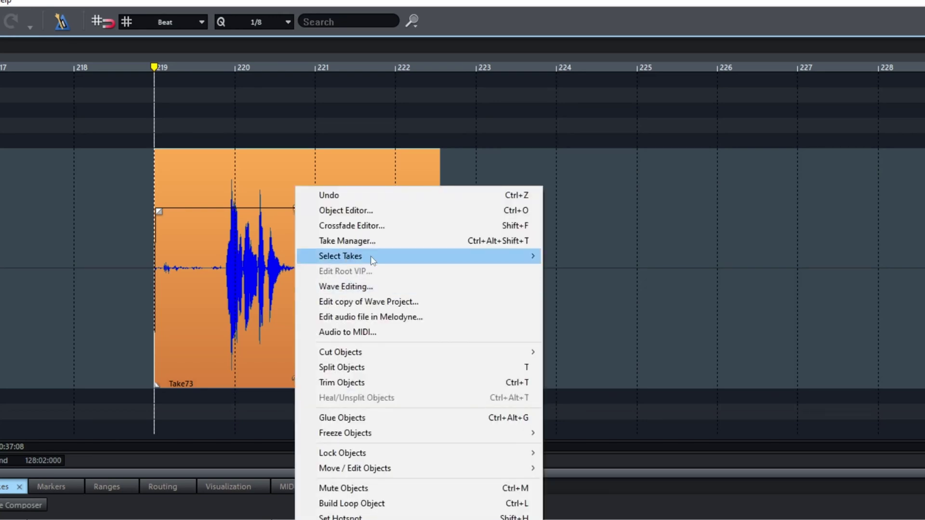
{"action": "mouse_move", "coordinate": [371, 257]}
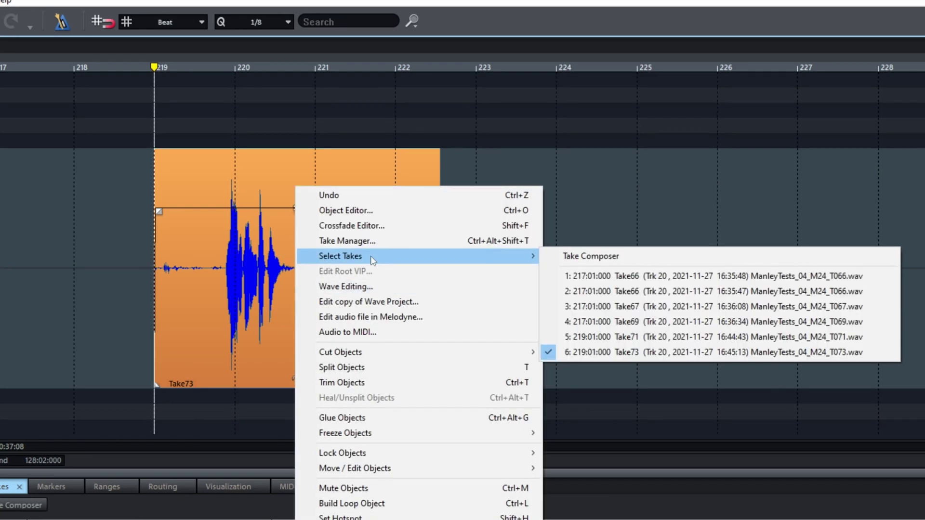
{"action": "left_click", "coordinate": [686, 337]}
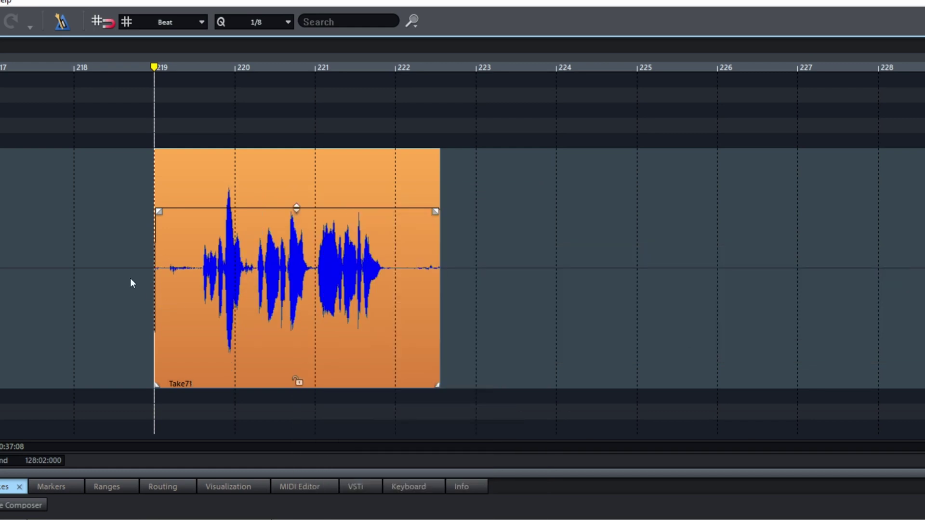
{"action": "left_click", "coordinate": [195, 231]}
{"action": "key", "text": "space"}
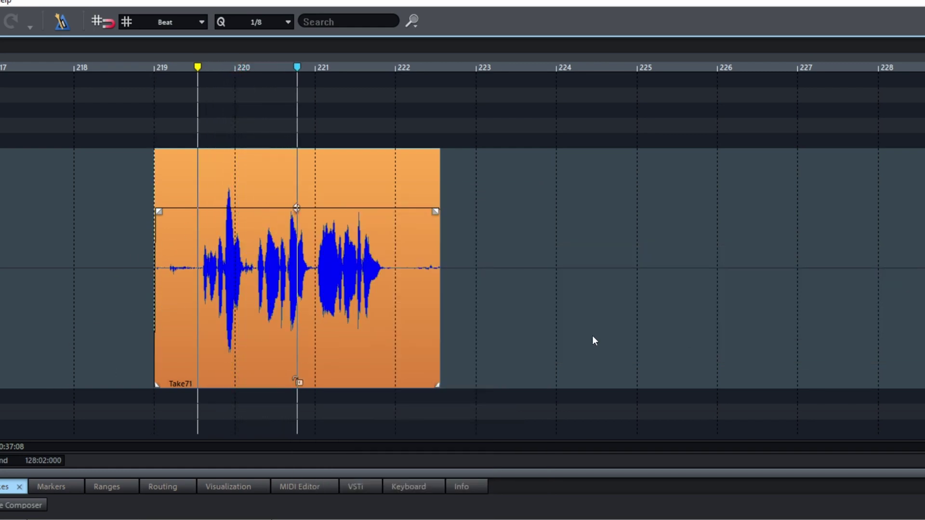
{"action": "key", "text": "space"}
Shorten the Take71 object so that it ends just before bar 222.
{"action": "right_click", "coordinate": [379, 293]}
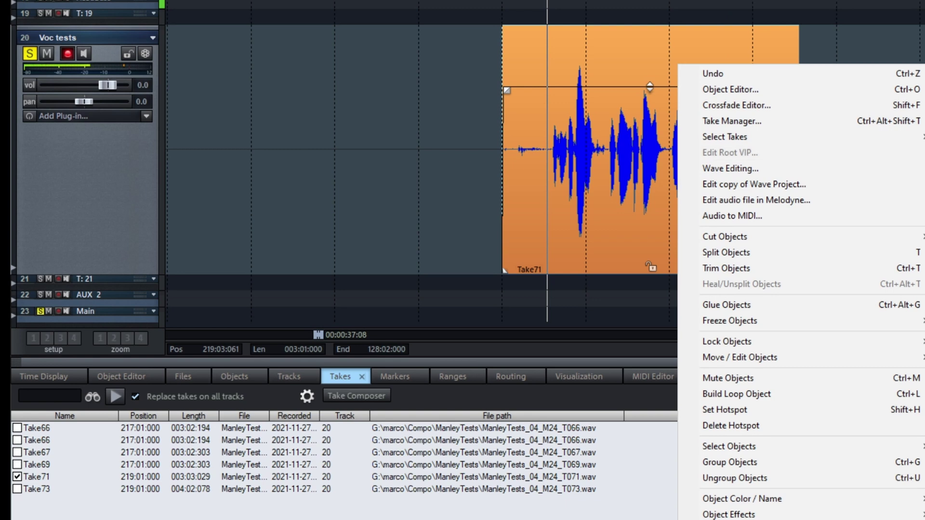
{"action": "key", "text": "Escape"}
{"action": "left_click_drag", "start_coordinate": [795, 271], "coordinate": [748, 269]}
{"action": "scroll", "coordinate": [99, 495], "scroll_direction": "down", "scroll_amount": 1}
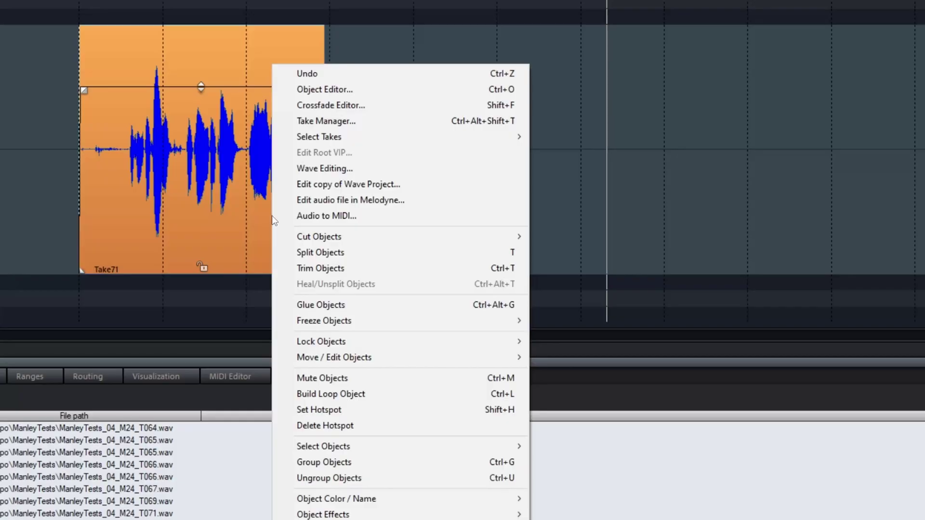
Switch the shortened vocal object to Take73 and play it from just before bar 220.
{"action": "mouse_move", "coordinate": [427, 137]}
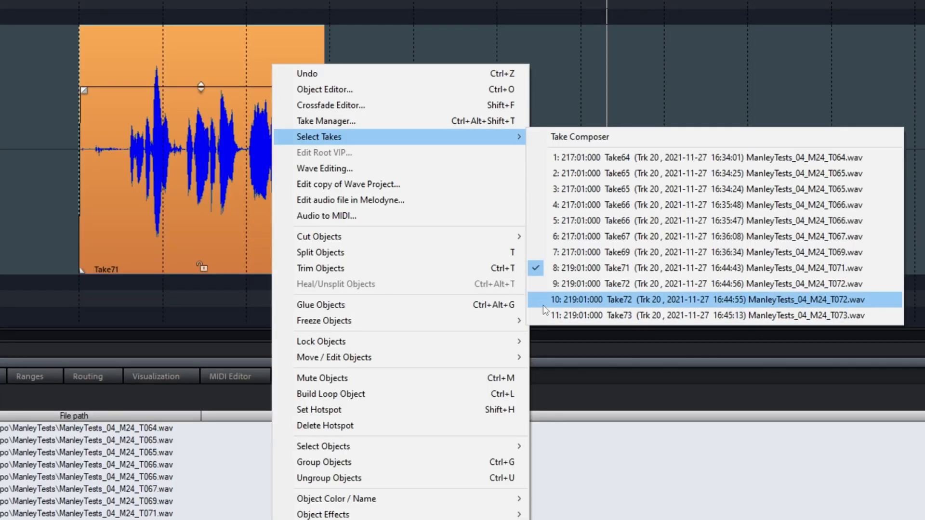
{"action": "left_click", "coordinate": [588, 319]}
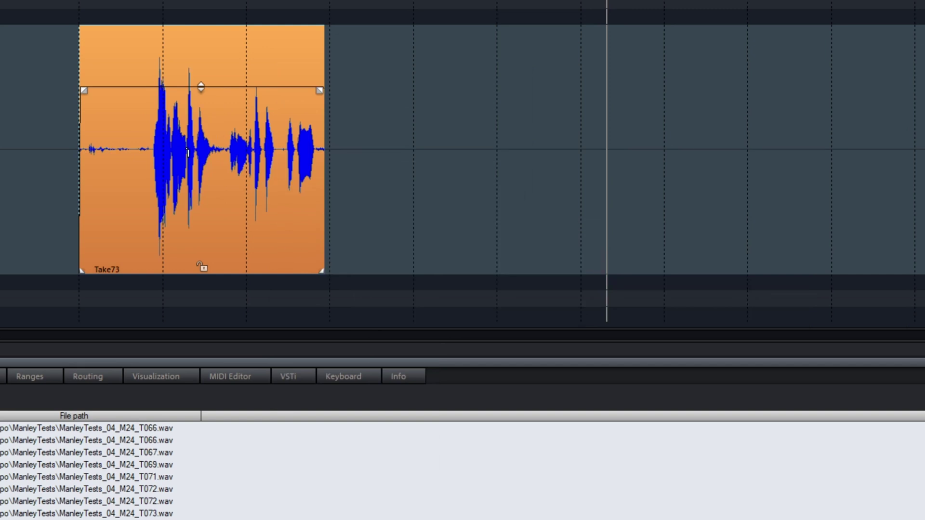
{"action": "left_click", "coordinate": [152, 109]}
{"action": "key", "text": "space"}
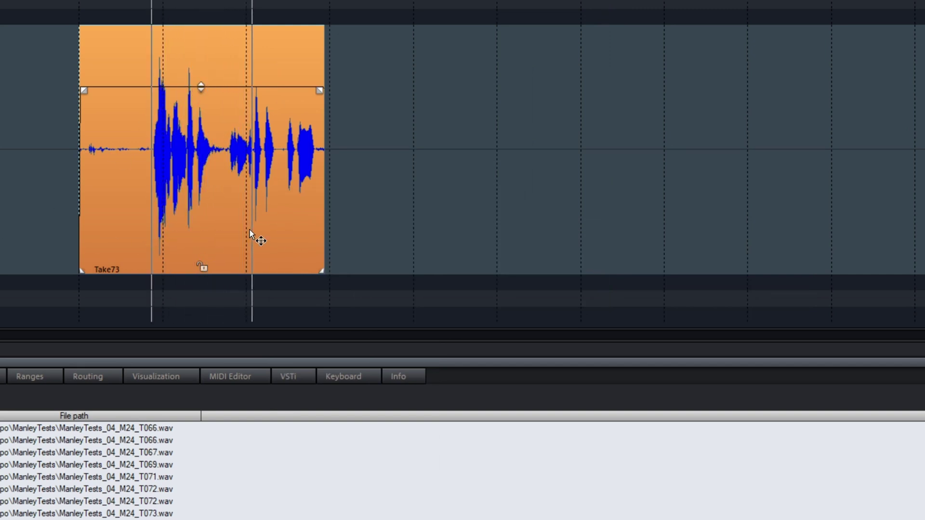
Replace the active take with the Take72 recorded at 16:44:55 and audition it from the same position.
{"action": "right_click", "coordinate": [234, 180]}
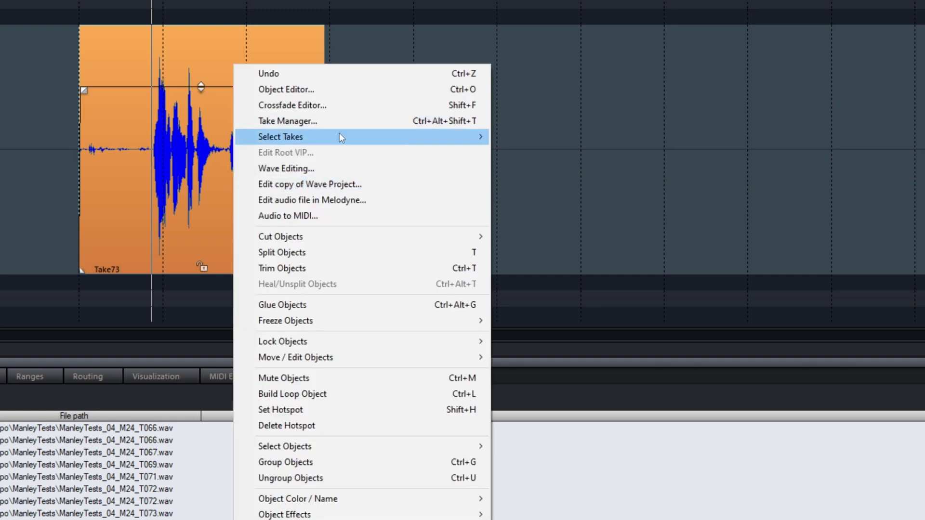
{"action": "mouse_move", "coordinate": [339, 135]}
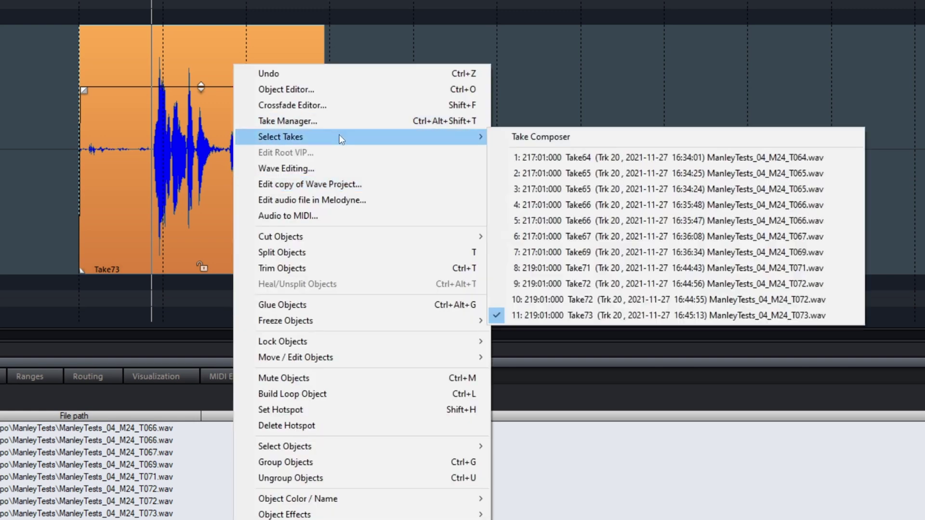
{"action": "left_click", "coordinate": [670, 299]}
{"action": "key", "text": "space"}
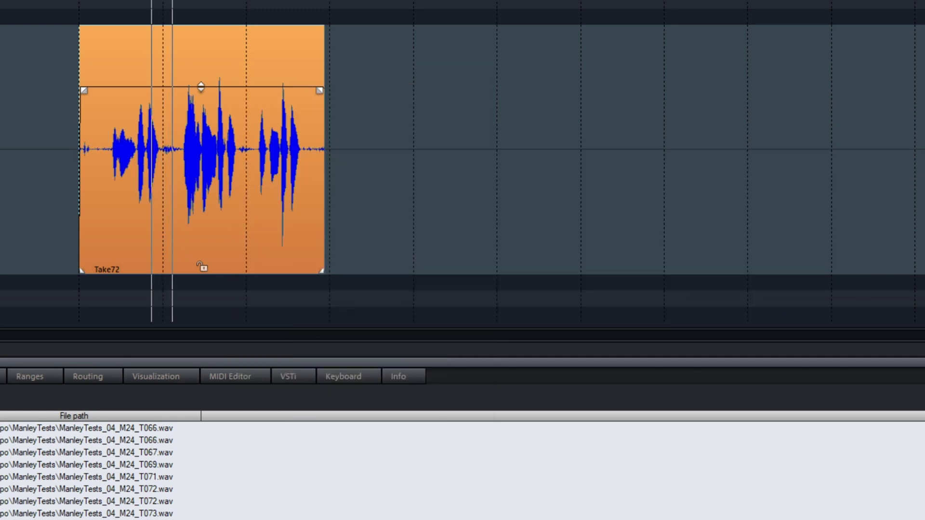
{"action": "key", "text": "space"}
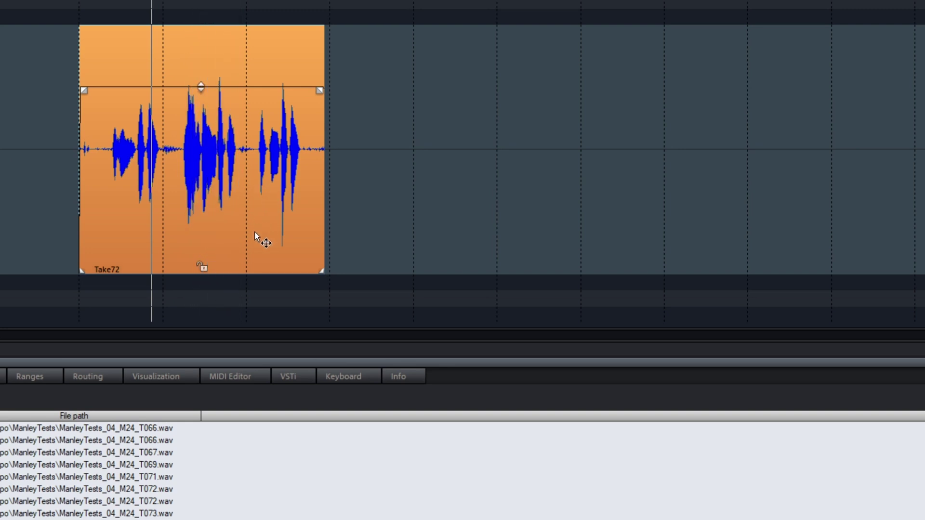
Switch the vocal object back to Take71 and audition it briefly.
{"action": "right_click", "coordinate": [255, 234]}
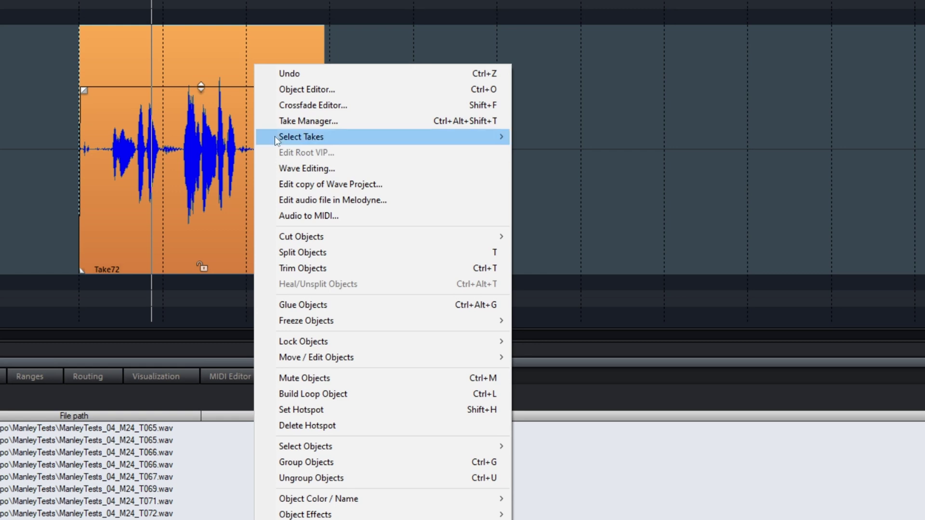
{"action": "mouse_move", "coordinate": [332, 135]}
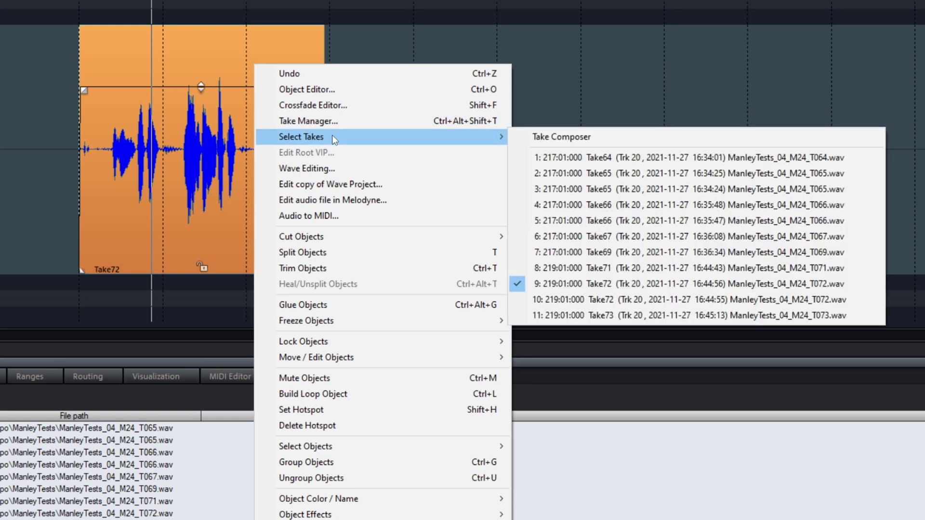
{"action": "left_click", "coordinate": [675, 267]}
{"action": "key", "text": "space"}
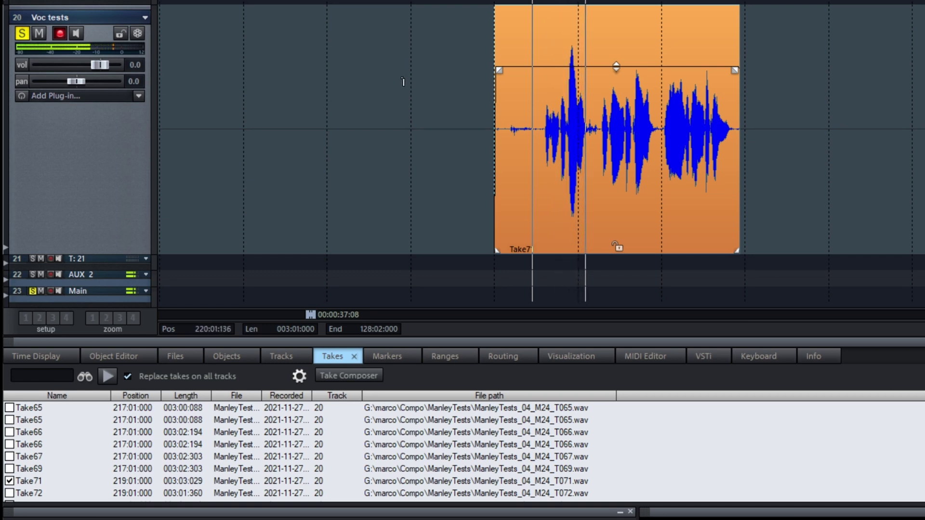
{"action": "key", "text": "space"}
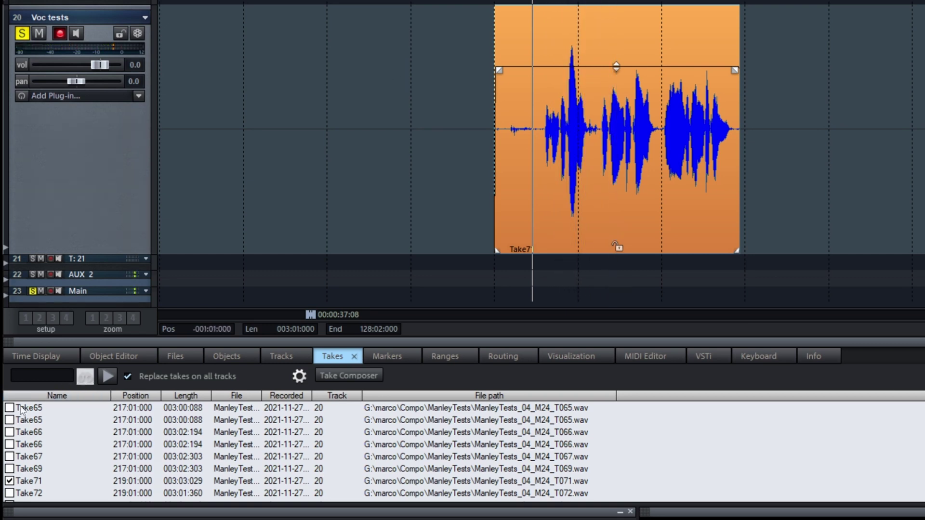
Rename Take71 in the Take Manager as Take 1.
{"action": "right_click", "coordinate": [36, 483]}
{"action": "left_click", "coordinate": [68, 488]}
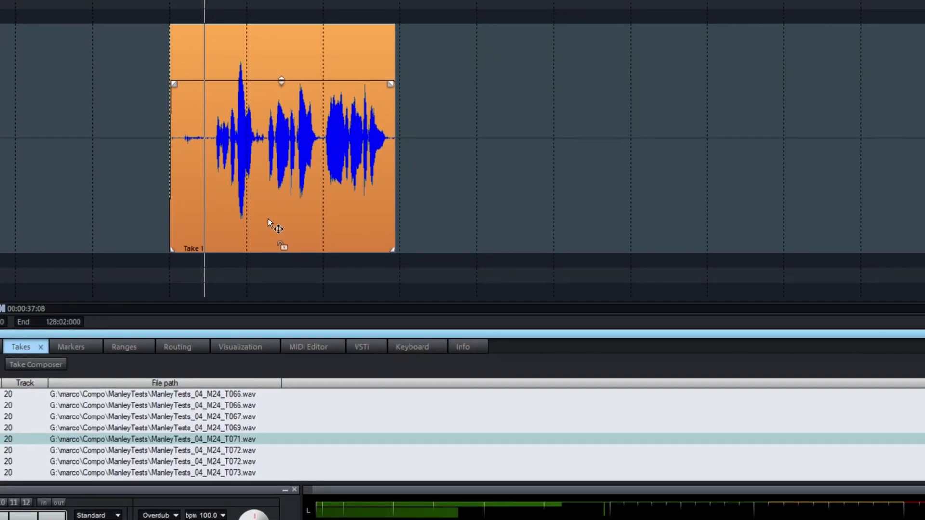
Split the vocal object around its middle phrase, from about 220:02 to 221:01, and switch that section to Take72.
{"action": "left_click_drag", "start_coordinate": [247, 115], "coordinate": [279, 121]}
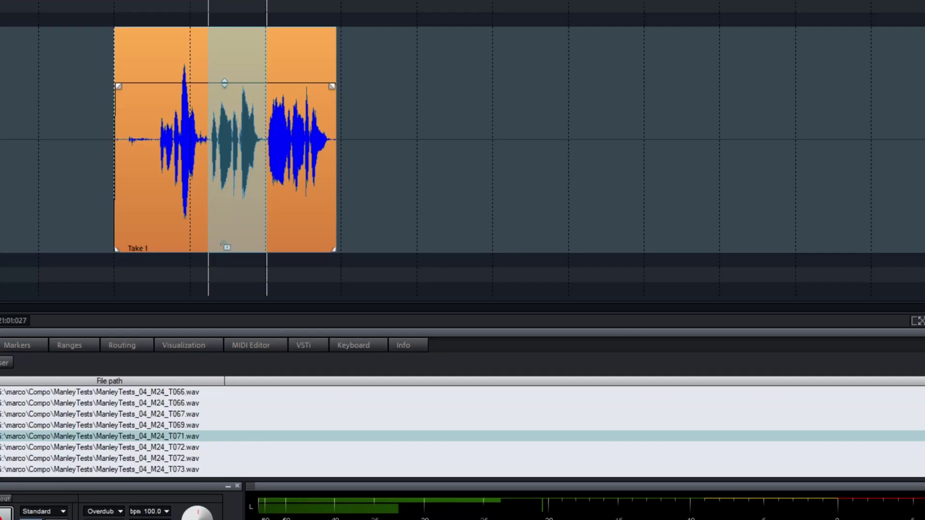
{"action": "key", "text": "t"}
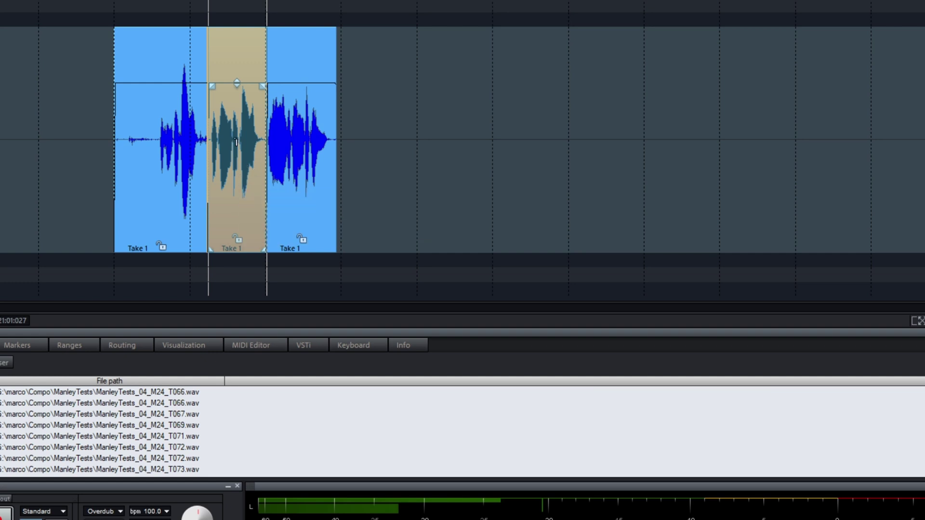
{"action": "right_click", "coordinate": [230, 193]}
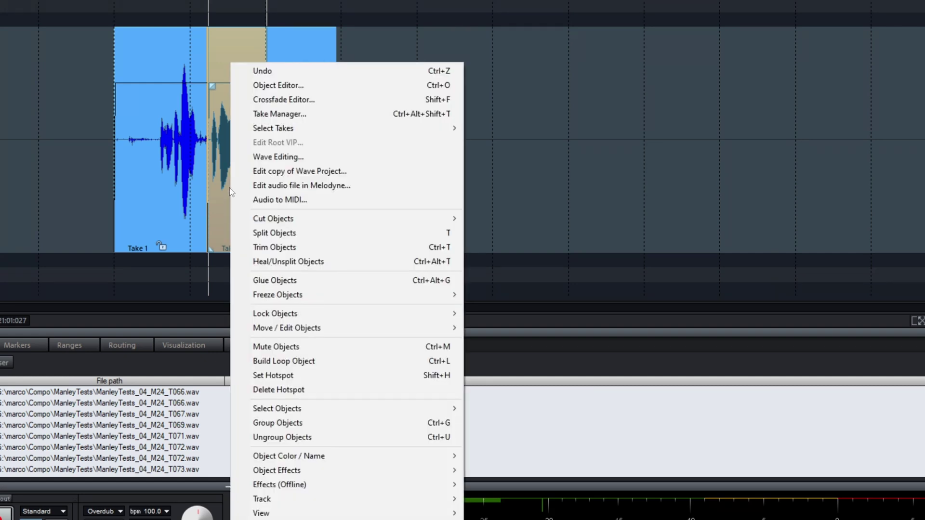
{"action": "mouse_move", "coordinate": [314, 126]}
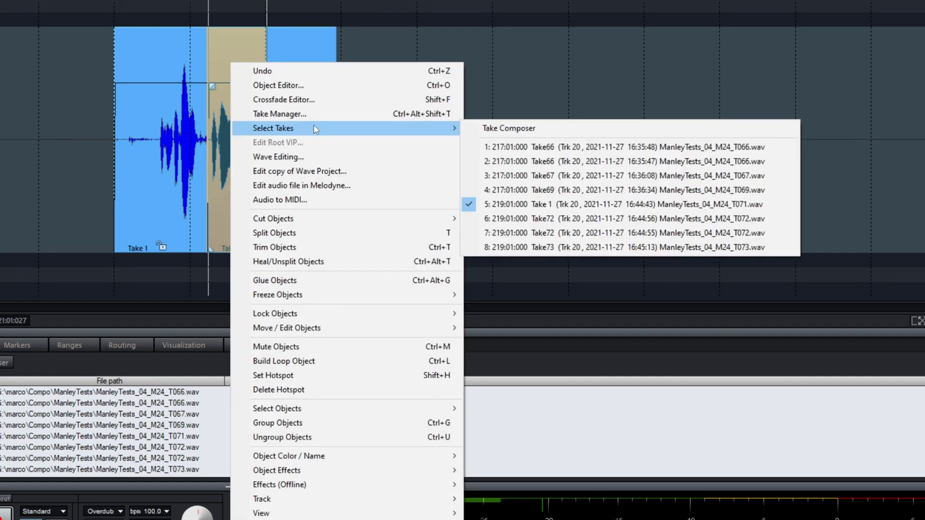
{"action": "left_click", "coordinate": [539, 233]}
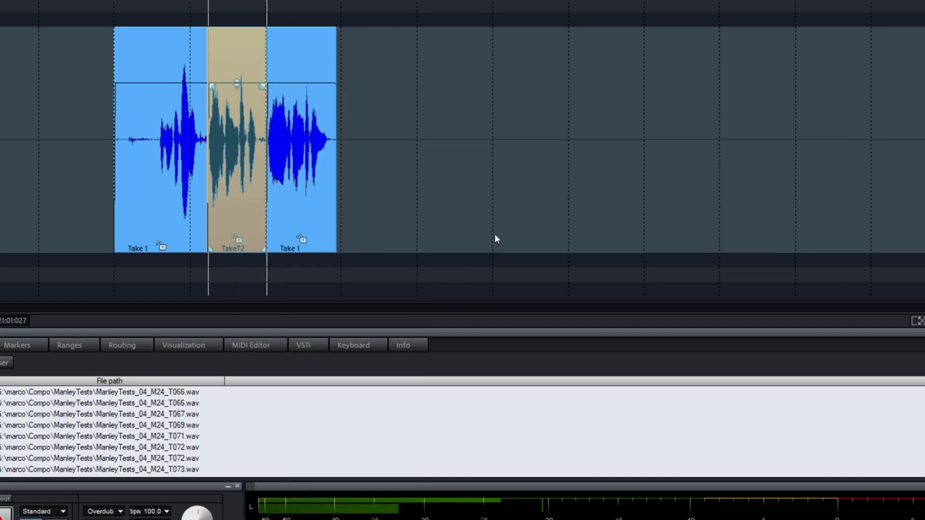
Set the play position at the first phrase and step the middle section back through its previous takes.
{"action": "left_click", "coordinate": [161, 66]}
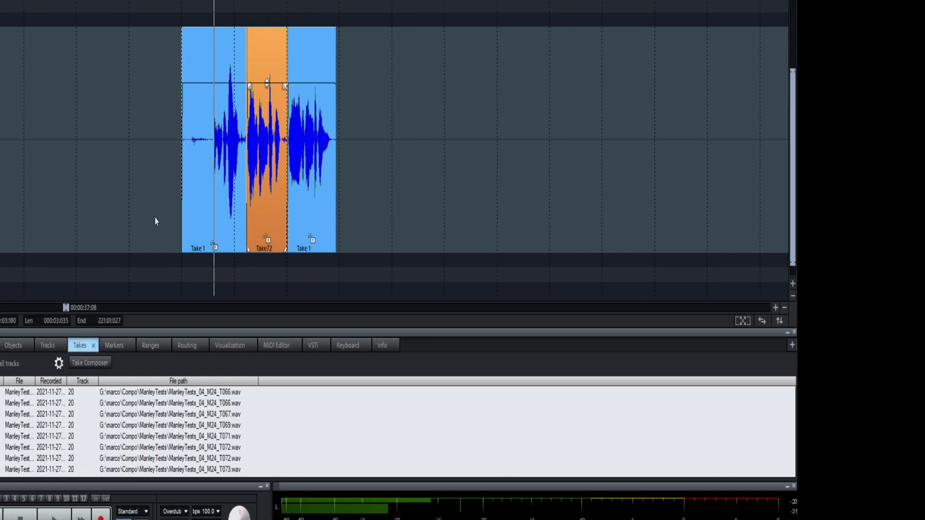
{"action": "key", "text": "ctrl+Up"}
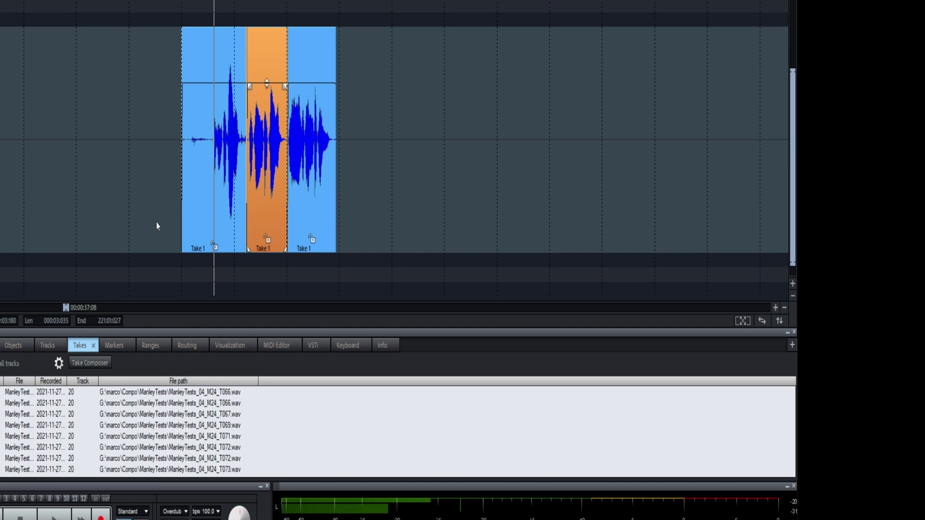
{"action": "key", "text": "ctrl+Up"}
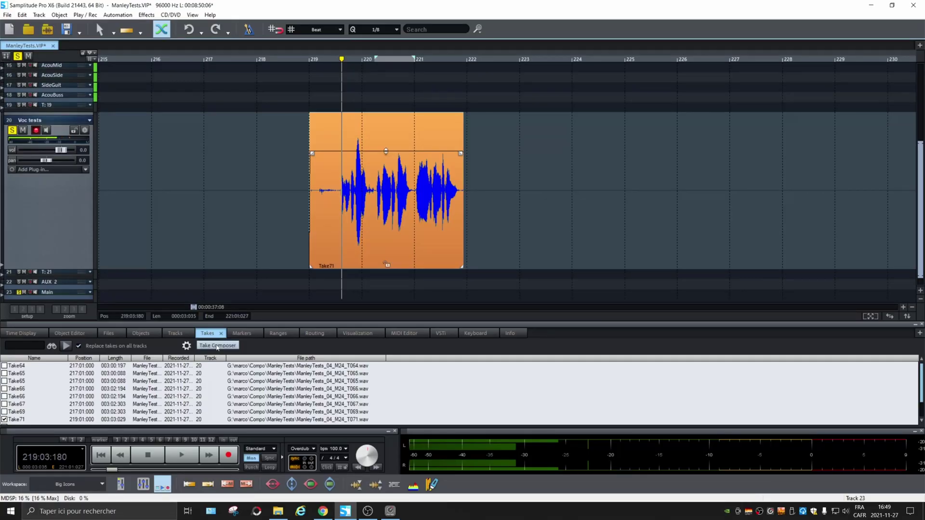
Open the Take Composer for the vocal object and look over its stacked take tracks.
{"action": "left_click", "coordinate": [217, 346]}
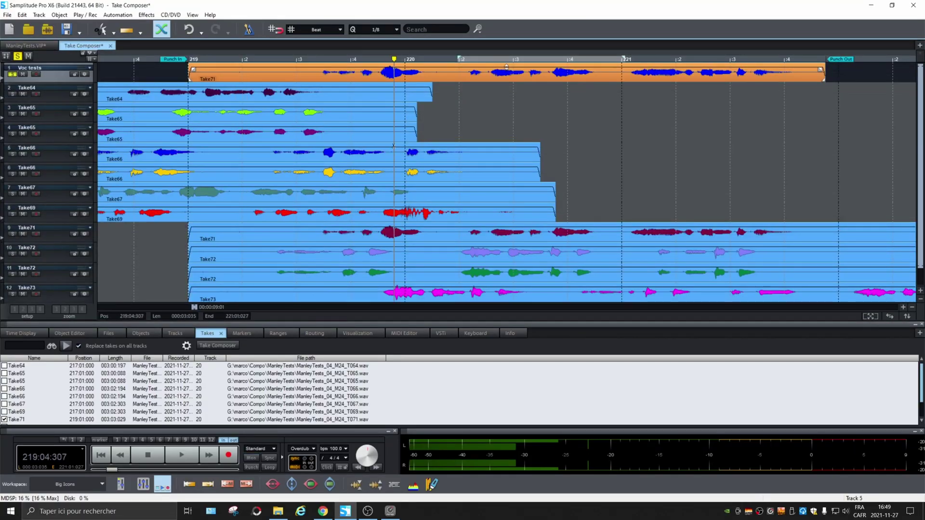
{"action": "left_click", "coordinate": [852, 135]}
{"action": "left_click", "coordinate": [907, 152]}
{"action": "left_click", "coordinate": [915, 147]}
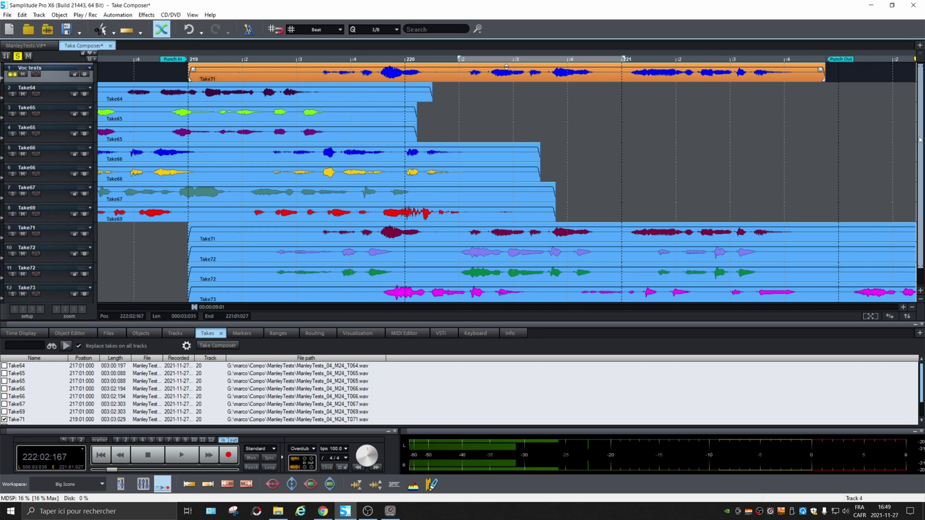
{"action": "scroll", "coordinate": [920, 188], "scroll_direction": "down", "scroll_amount": 1}
{"action": "scroll", "coordinate": [921, 150], "scroll_direction": "up", "scroll_amount": 1}
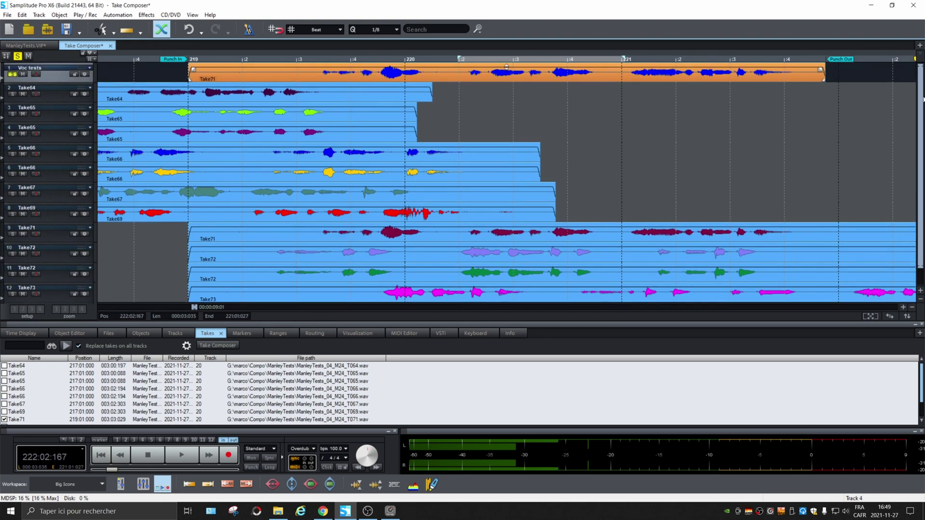
{"action": "left_click", "coordinate": [166, 178]}
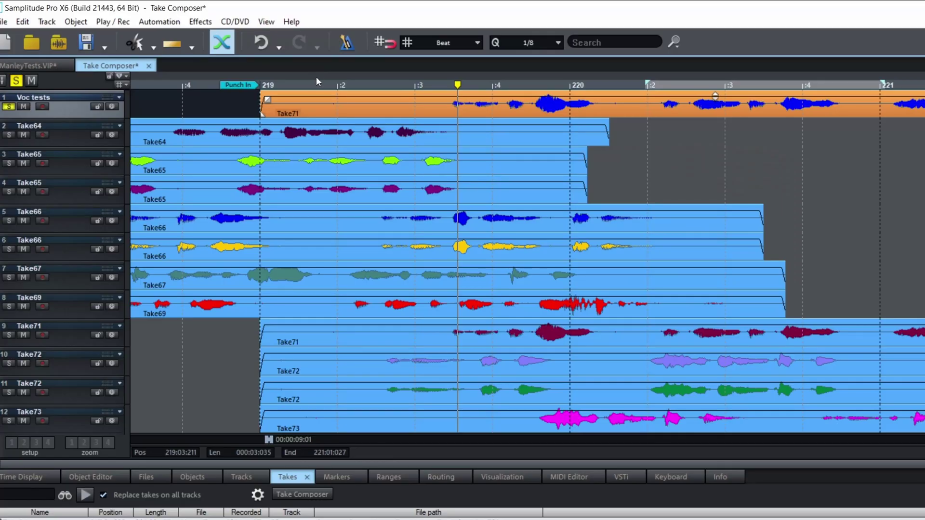
Mark a range from about 219:02 to 220:02 in the Take Composer and audition the vocal from just before bar 219.
{"action": "left_click", "coordinate": [337, 85]}
{"action": "left_click_drag", "start_coordinate": [334, 92], "coordinate": [655, 94]}
{"action": "left_click", "coordinate": [606, 90]}
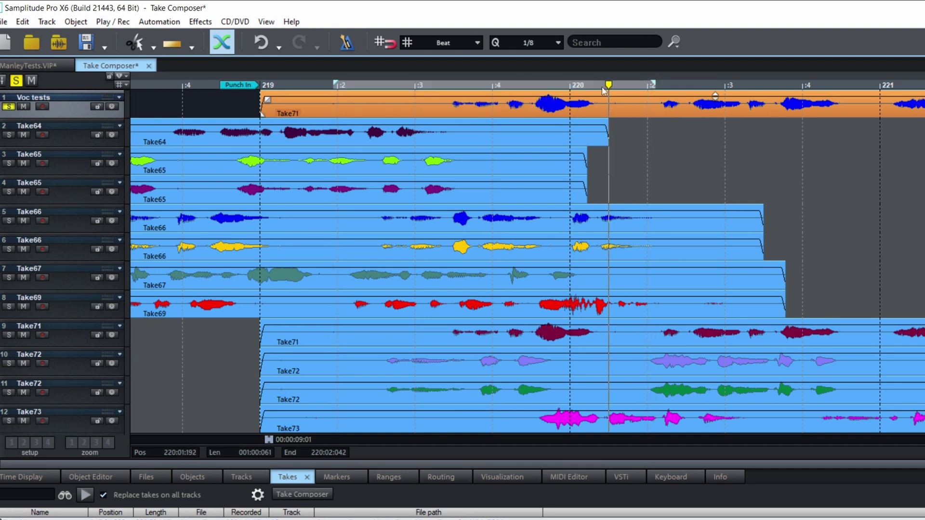
{"action": "left_click", "coordinate": [146, 276]}
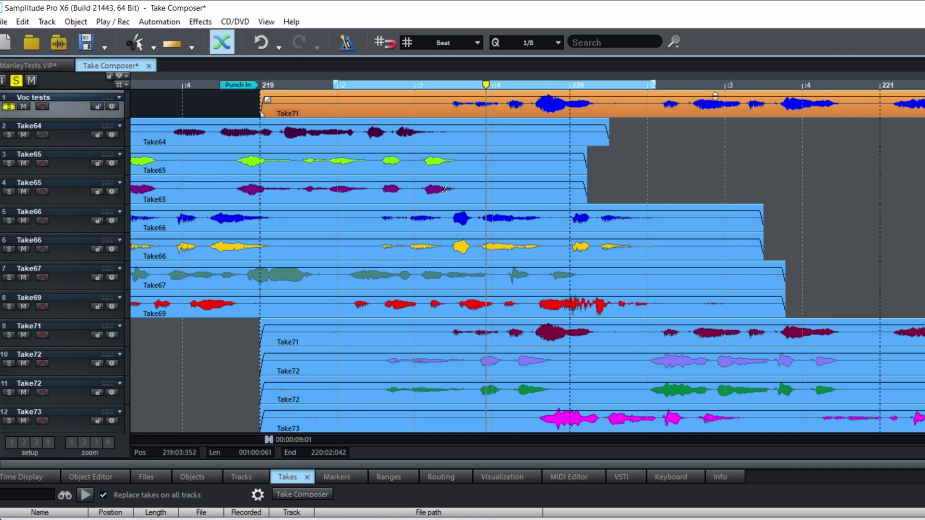
{"action": "left_click", "coordinate": [237, 248]}
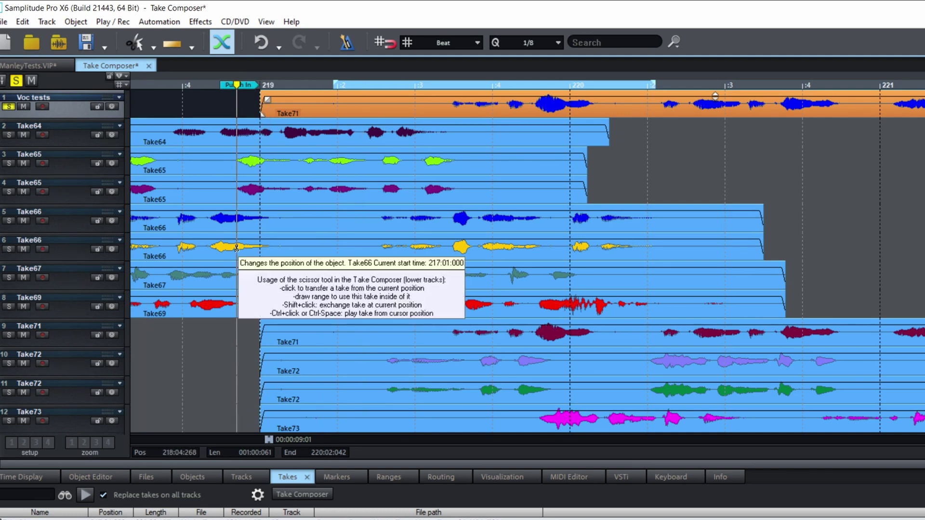
{"action": "key", "text": "space"}
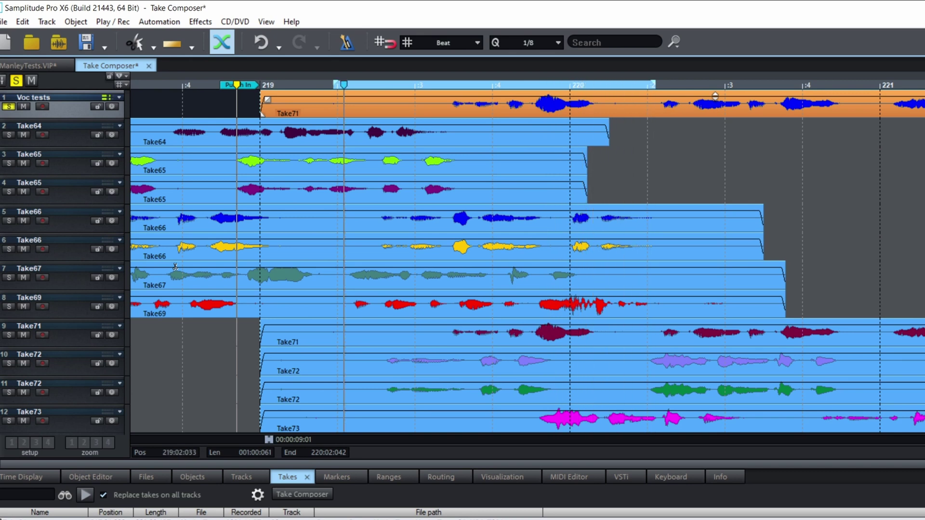
{"action": "key", "text": "space"}
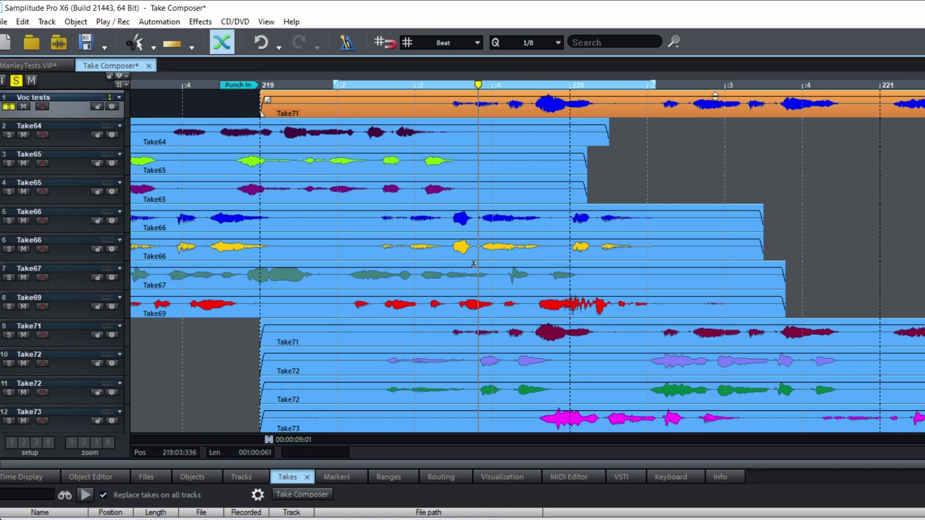
Display the Take Composer's options and examine the cut mode, docking and synchronization settings.
{"action": "left_click", "coordinate": [126, 76]}
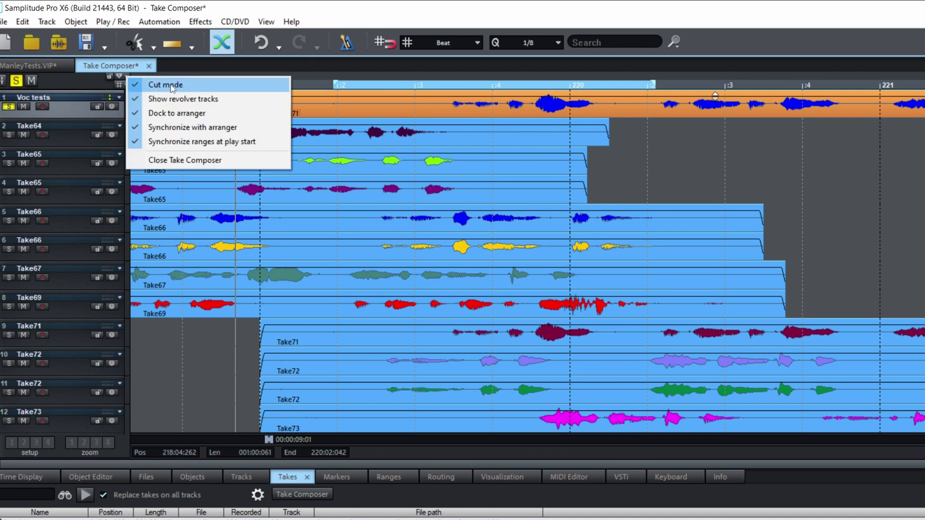
{"action": "left_click", "coordinate": [126, 78]}
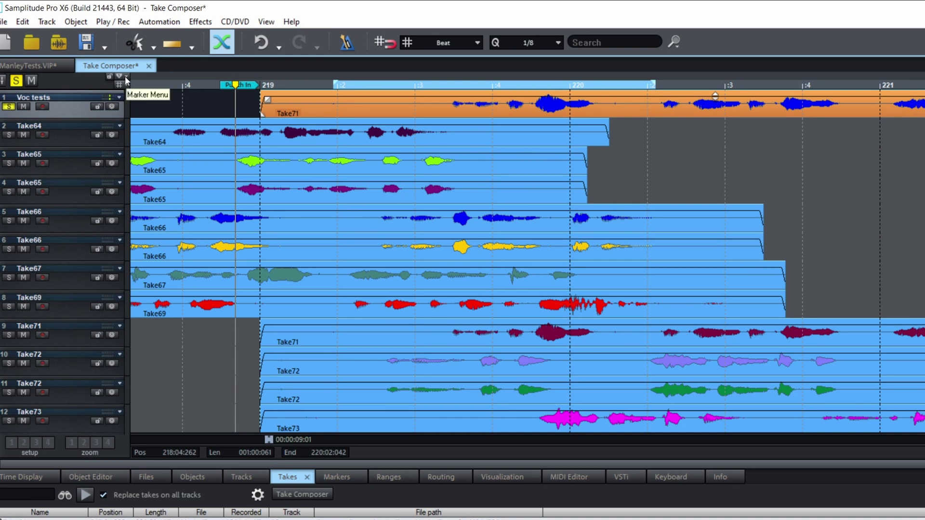
{"action": "left_click", "coordinate": [125, 76]}
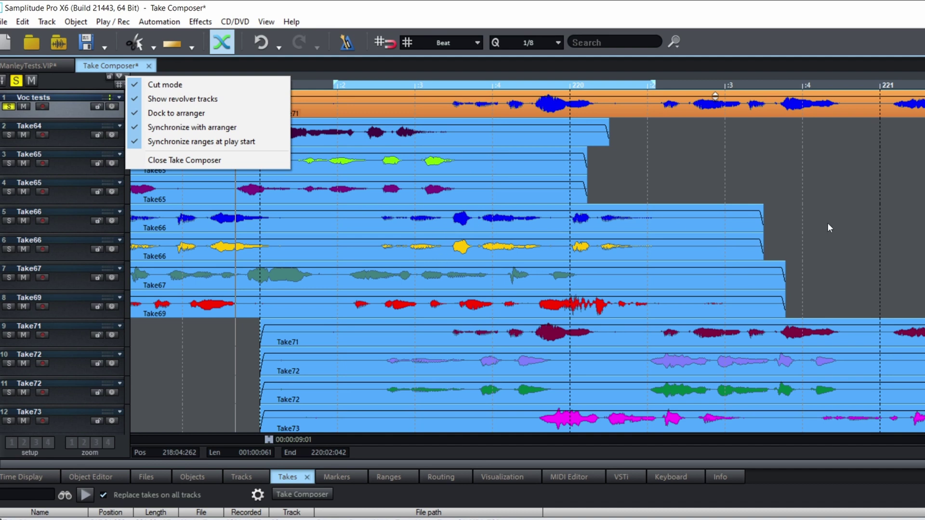
Use the first Take66 in the comp from about 219:02 to 220:02 and audition the result.
{"action": "left_click_drag", "start_coordinate": [373, 218], "coordinate": [658, 218]}
{"action": "key", "text": "t"}
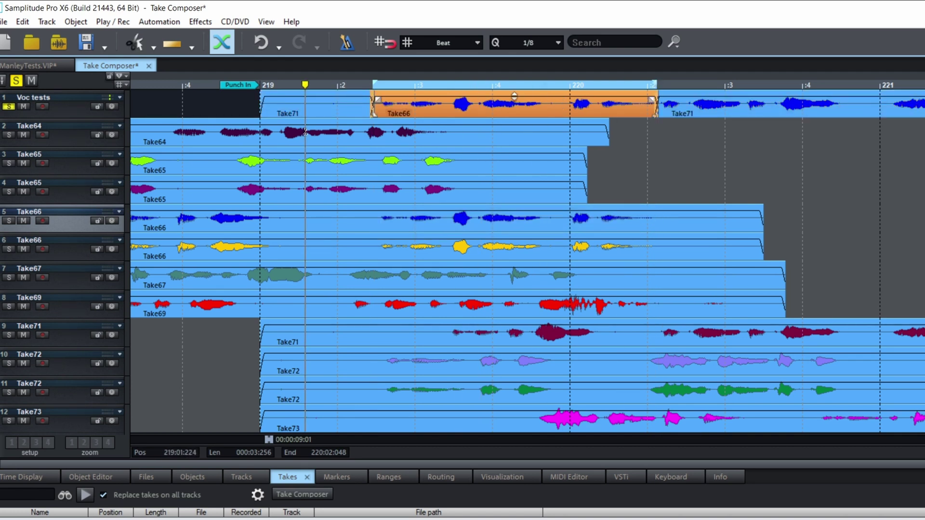
{"action": "left_click", "coordinate": [309, 79]}
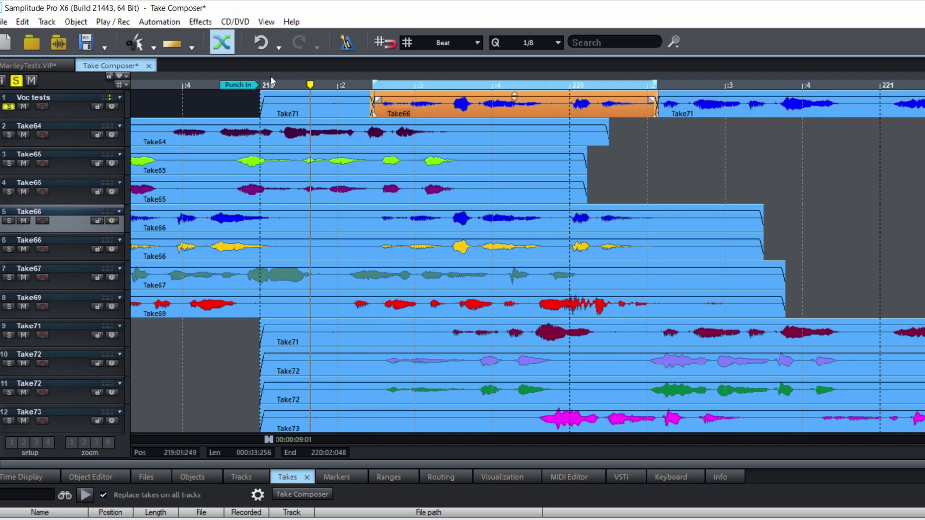
{"action": "key", "text": "space"}
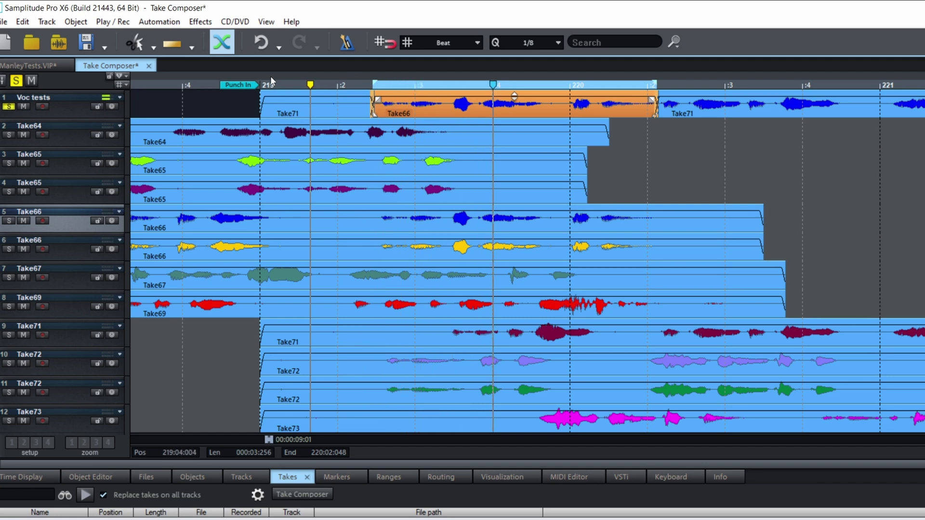
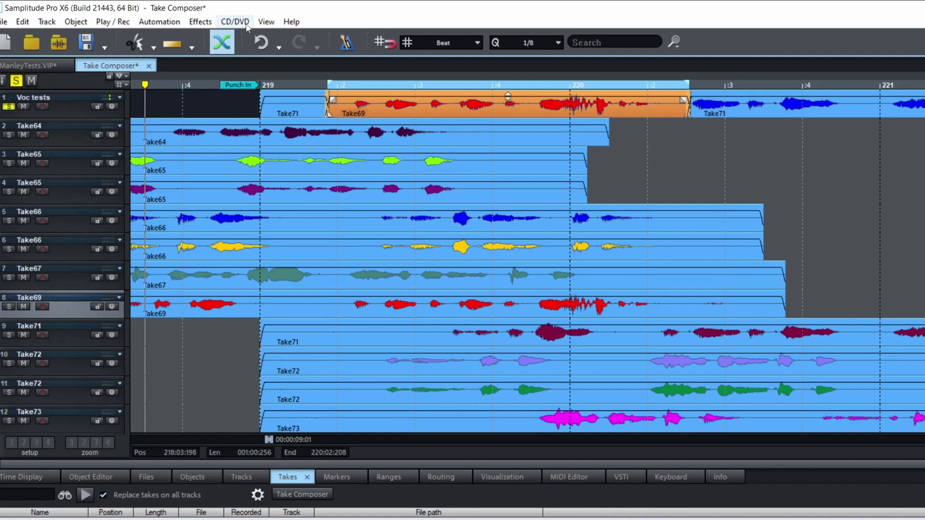
Add Take71 from its own track to the comp from about 220:02 to 220:04:320 and play the result.
{"action": "left_click", "coordinate": [373, 117]}
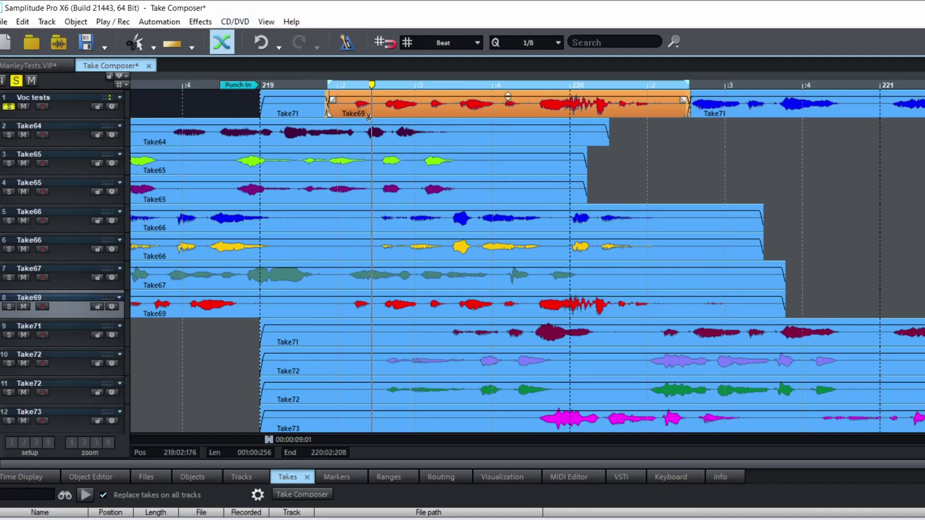
{"action": "left_click", "coordinate": [268, 86]}
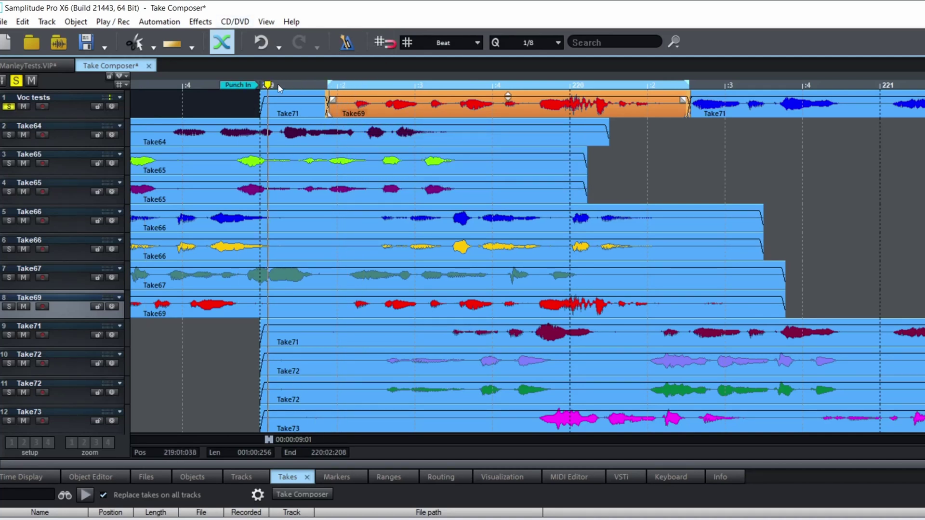
{"action": "left_click", "coordinate": [812, 140]}
{"action": "left_click_drag", "start_coordinate": [812, 140], "coordinate": [867, 336]}
{"action": "left_click", "coordinate": [638, 79]}
{"action": "key", "text": "space"}
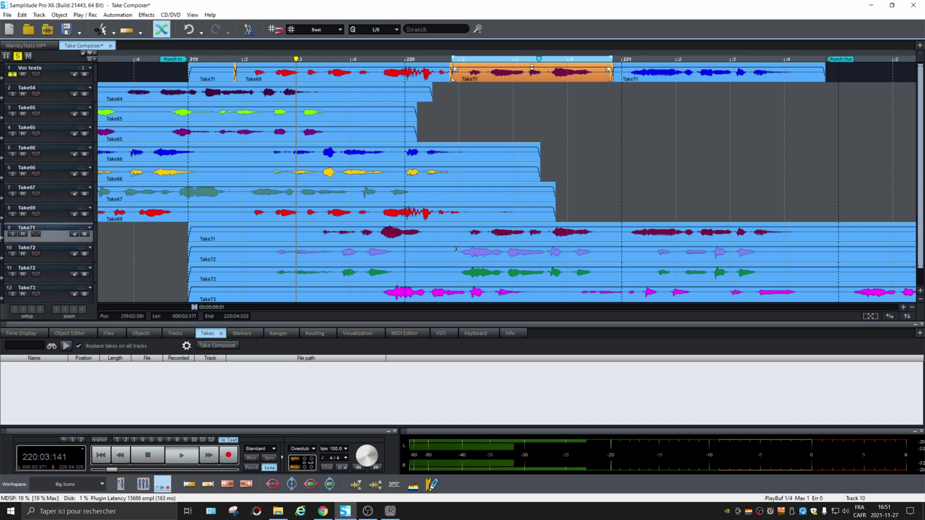
Use Take72 in the comp from about 220:02 to 220:04, place Take73 from 219:04:170 to 220:03:346, and audition them.
{"action": "left_click", "coordinate": [457, 232]}
{"action": "left_click_drag", "start_coordinate": [456, 232], "coordinate": [589, 263]}
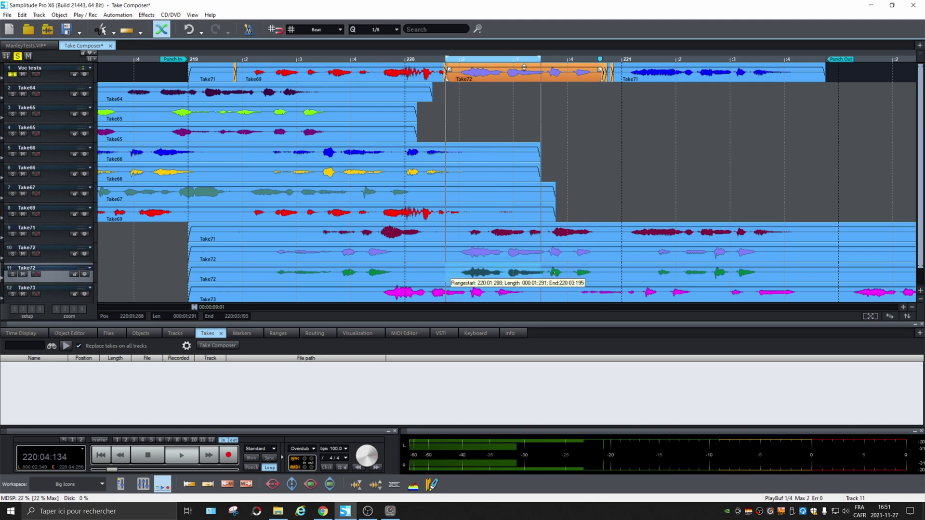
{"action": "left_click_drag", "start_coordinate": [562, 292], "coordinate": [375, 293]}
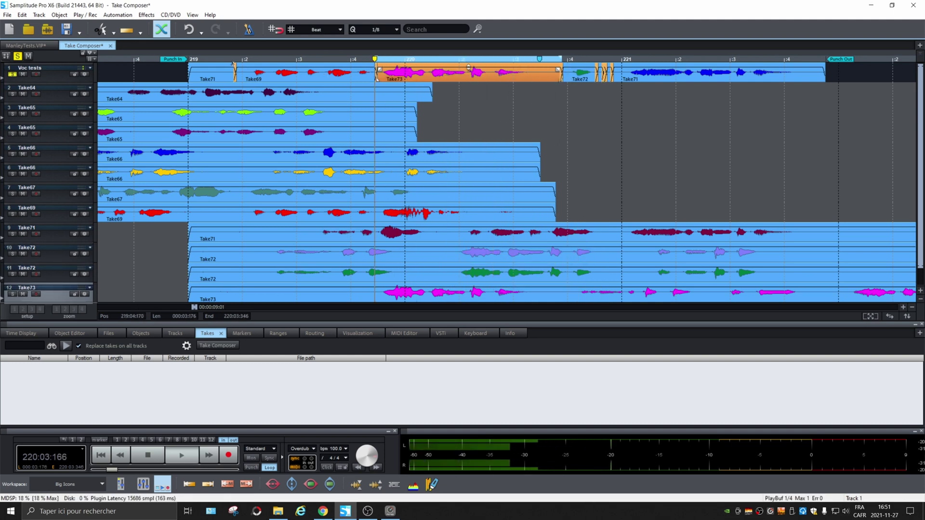
{"action": "key", "text": "space"}
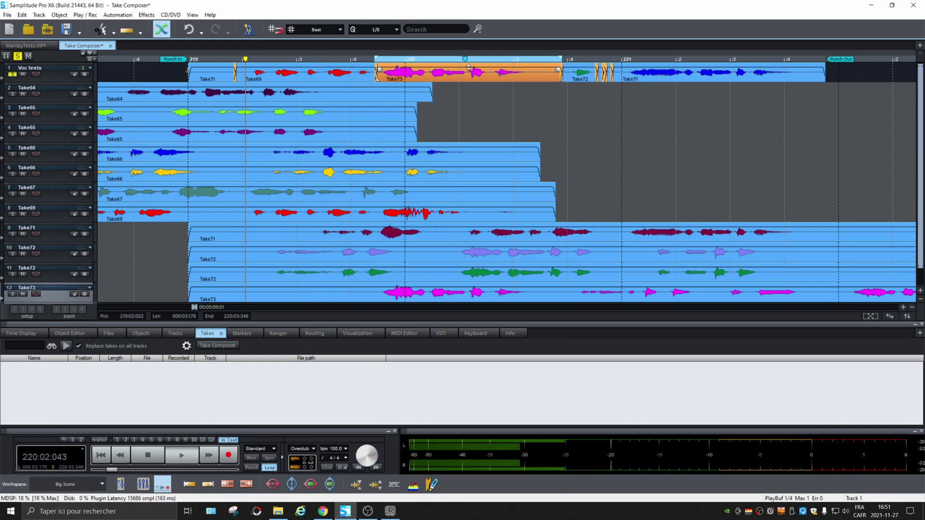
{"action": "left_click", "coordinate": [554, 60]}
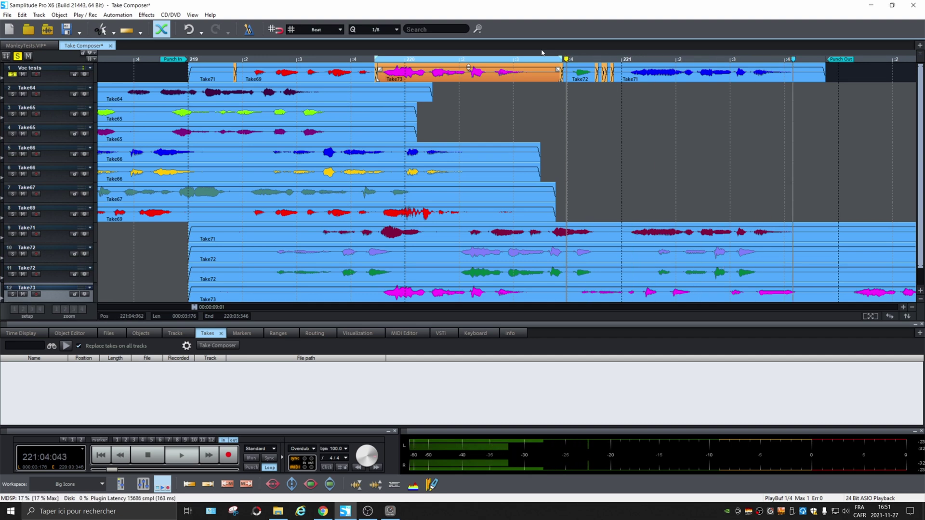
{"action": "key", "text": "space"}
Use the second Take72 in the comp from about 221:01:170 to 221:03:317 and audition the transition into it.
{"action": "left_click", "coordinate": [668, 209]}
{"action": "left_click_drag", "start_coordinate": [645, 273], "coordinate": [775, 273]}
{"action": "left_click", "coordinate": [556, 140]}
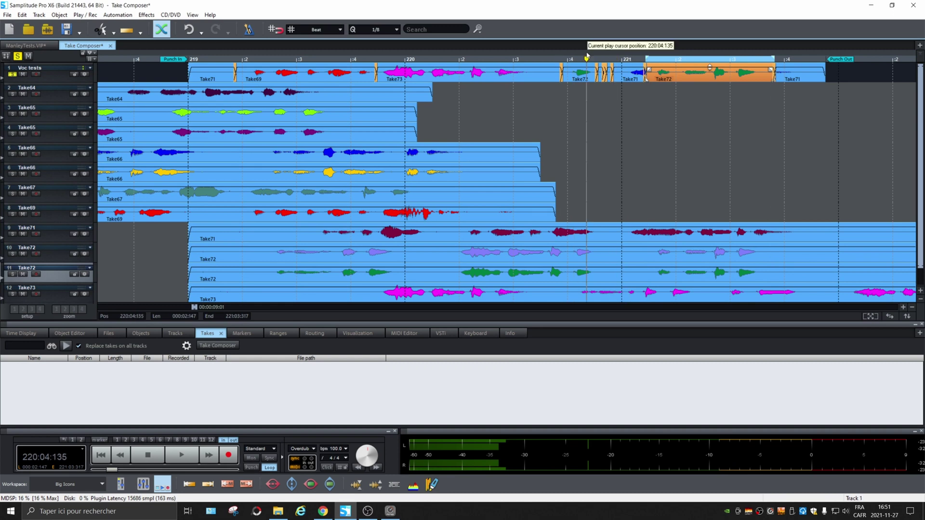
{"action": "left_click", "coordinate": [587, 56]}
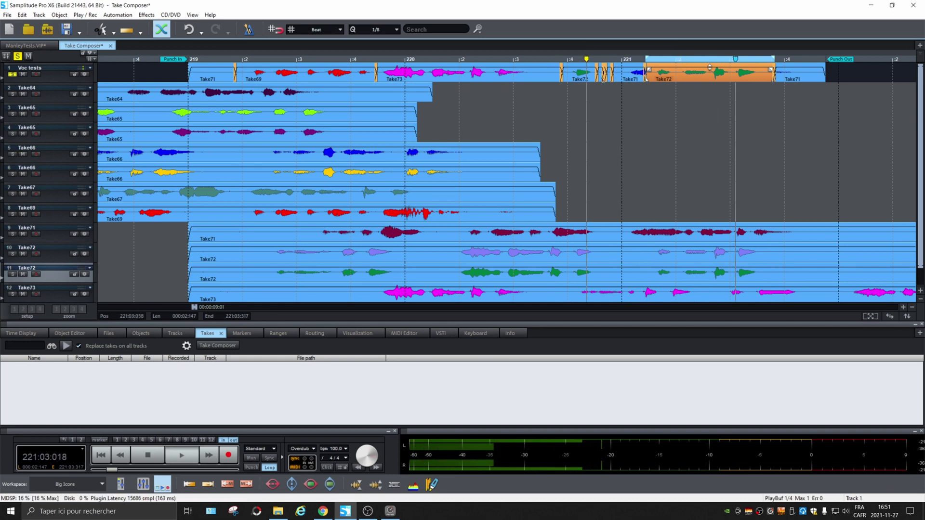
Apply the Take Composer changes to the original project, replacing takes on all tracks, and set the play position at 219:01:201.
{"action": "left_click", "coordinate": [644, 81]}
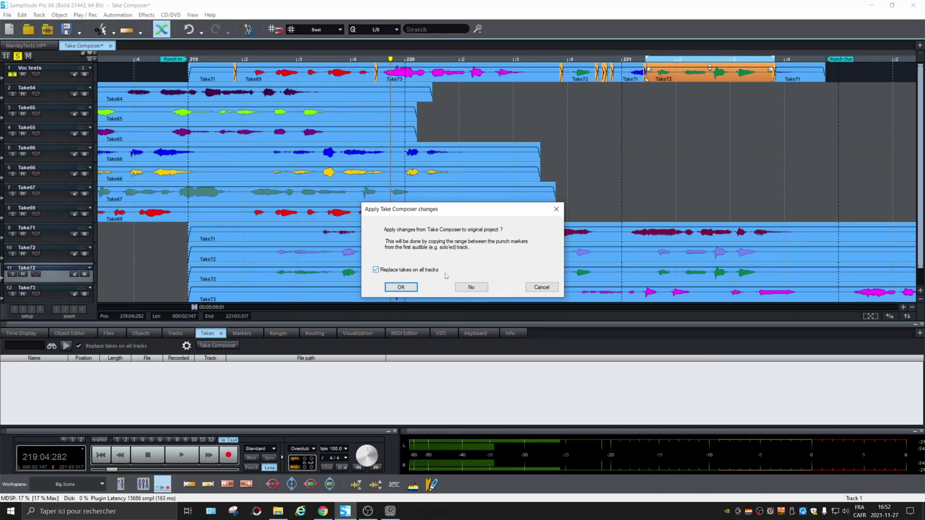
{"action": "left_click", "coordinate": [401, 287]}
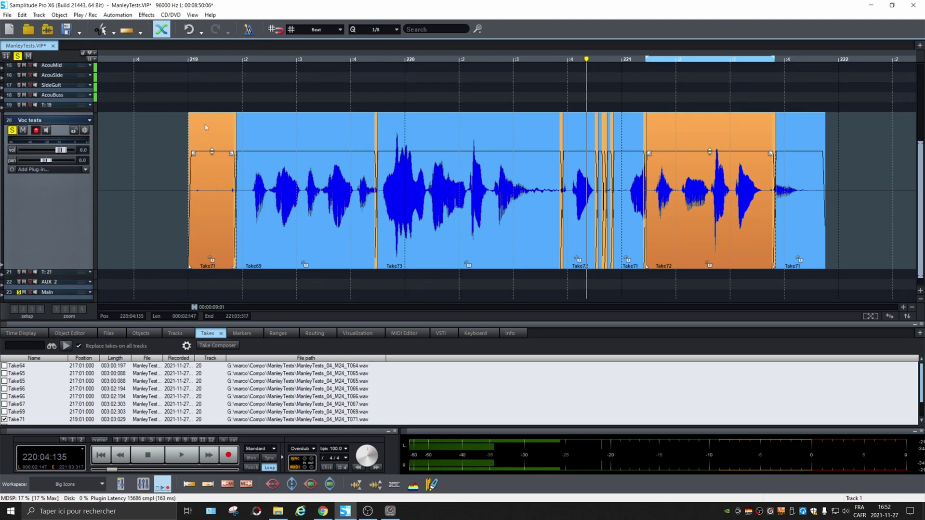
{"action": "left_click", "coordinate": [216, 58]}
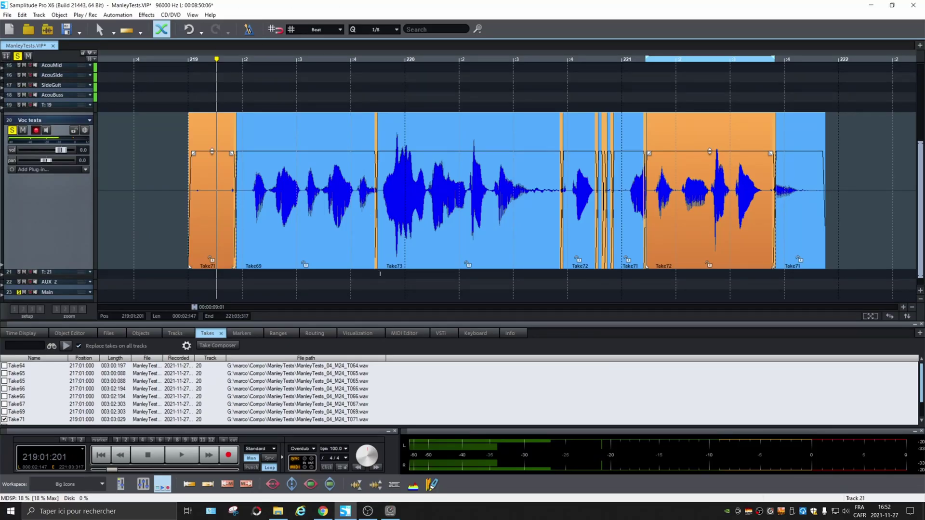
Move the start of Take73 to about 219:04:216 and the start of the following Take72 back to about 220:03:034.
{"action": "left_click_drag", "start_coordinate": [376, 266], "coordinate": [381, 267]}
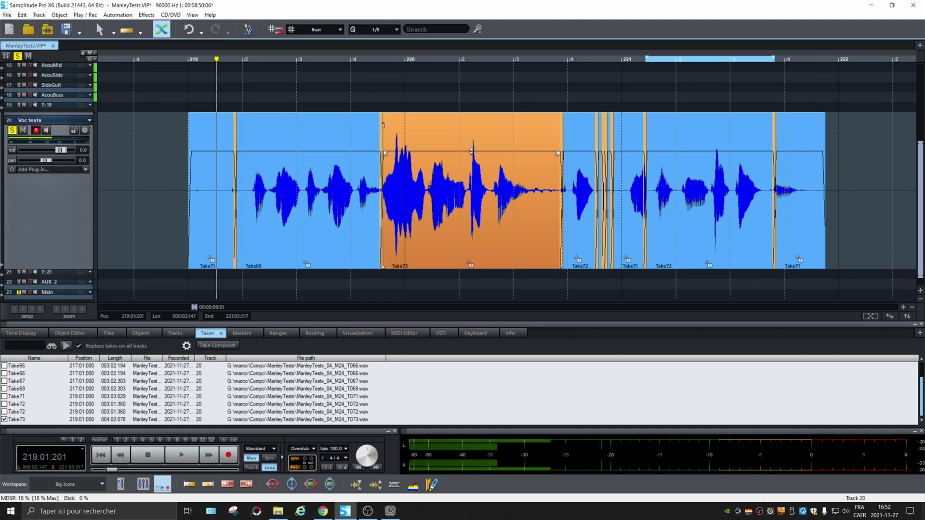
{"action": "scroll", "coordinate": [381, 127], "scroll_direction": "up", "scroll_amount": 4}
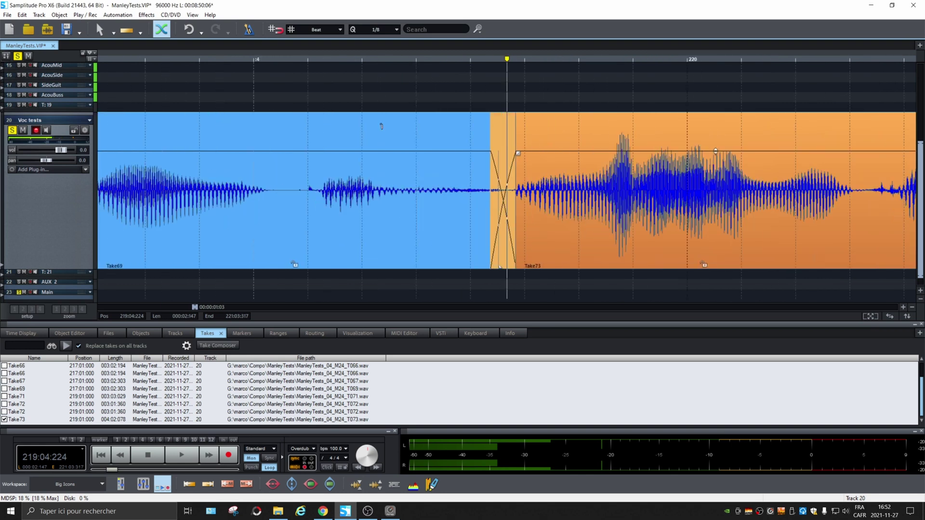
{"action": "scroll", "coordinate": [381, 126], "scroll_direction": "down", "scroll_amount": 4}
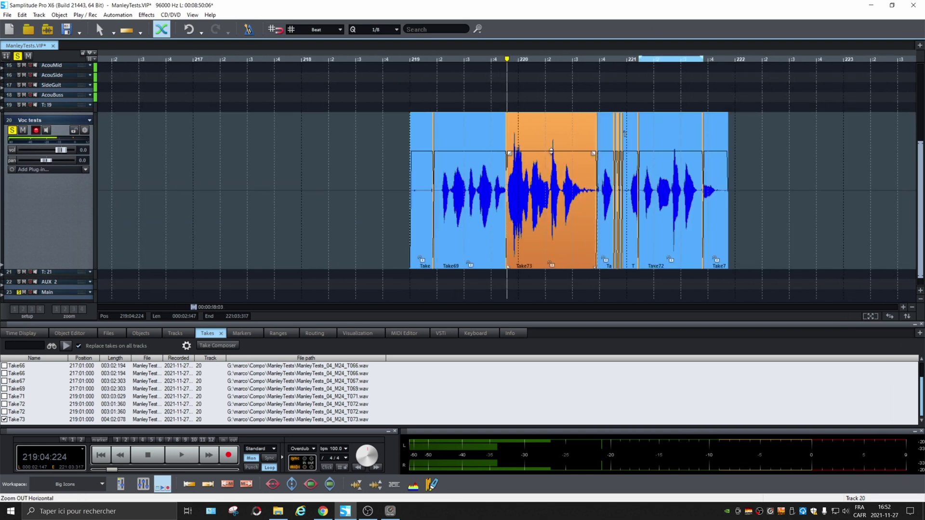
{"action": "scroll", "coordinate": [601, 255], "scroll_direction": "up", "scroll_amount": 2}
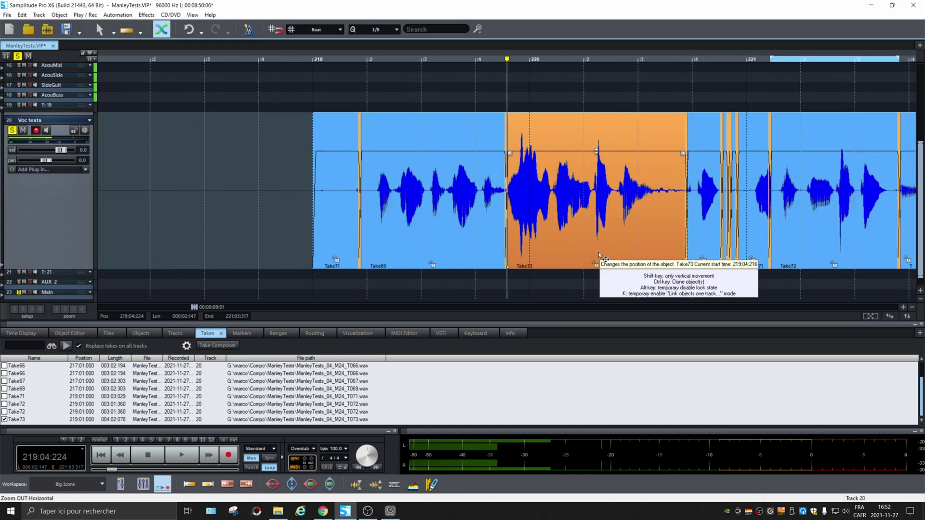
{"action": "left_click_drag", "start_coordinate": [688, 266], "coordinate": [644, 268]}
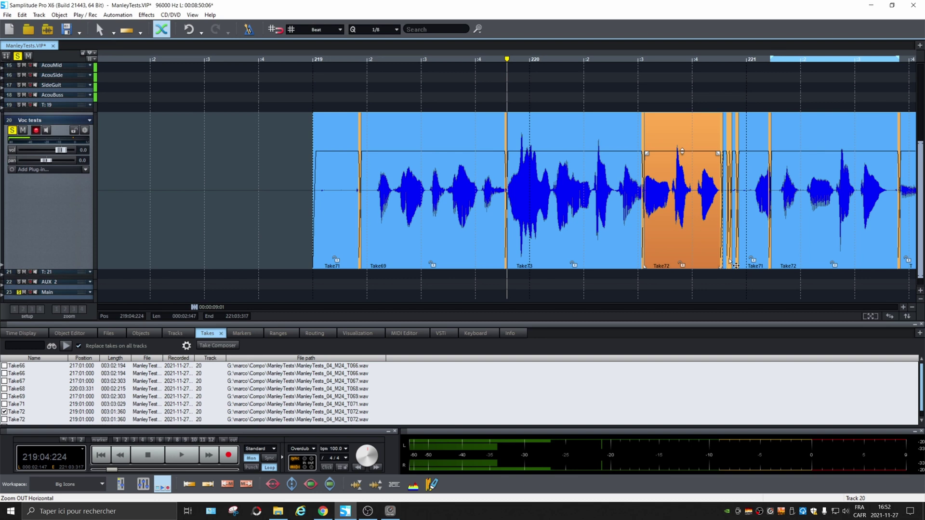
Delete the short leftover object slivers between Take72 and Take71 just before bar 221.
{"action": "left_click", "coordinate": [729, 262]}
{"action": "key", "text": "Delete"}
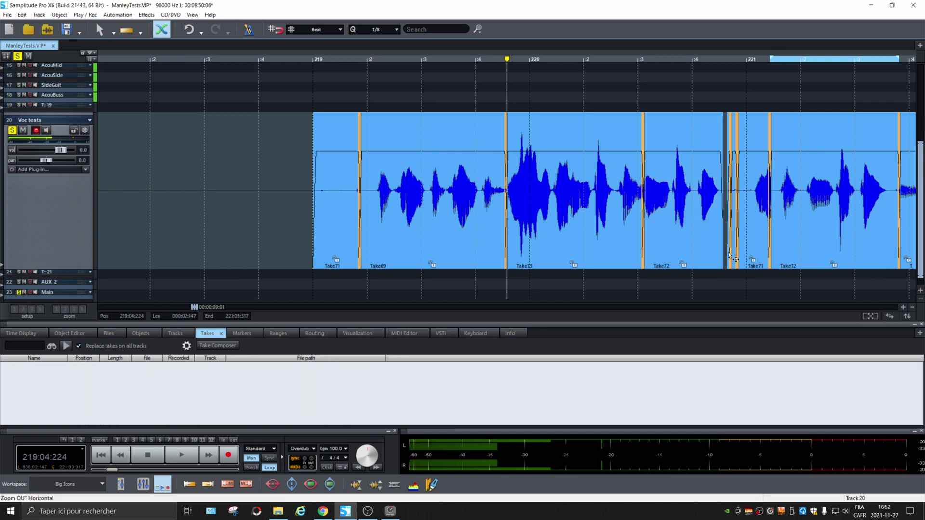
{"action": "left_click", "coordinate": [730, 256]}
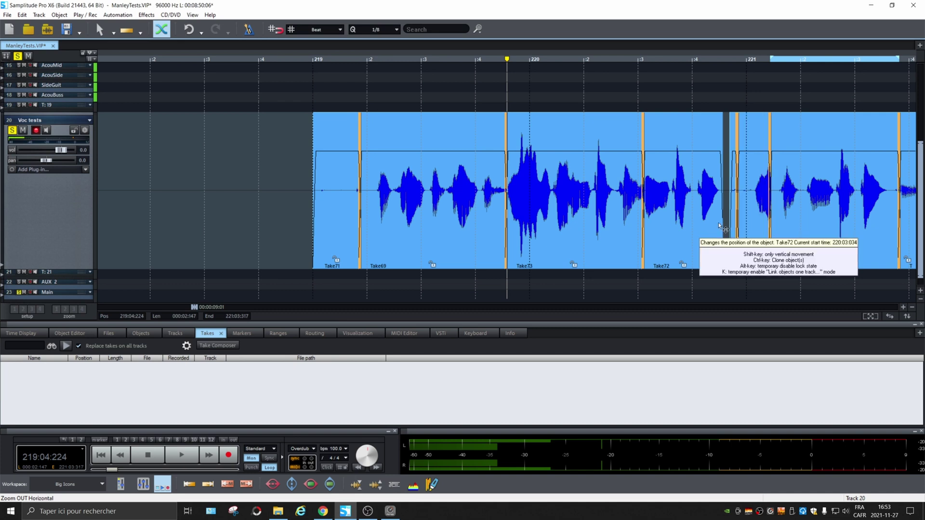
Extend Take72 to just past bar 221 to close the gap, move the following Take71-to-Take72 transition to just after 221:02, and audition from 219:01:182.
{"action": "left_click", "coordinate": [749, 246]}
{"action": "left_click", "coordinate": [743, 257]}
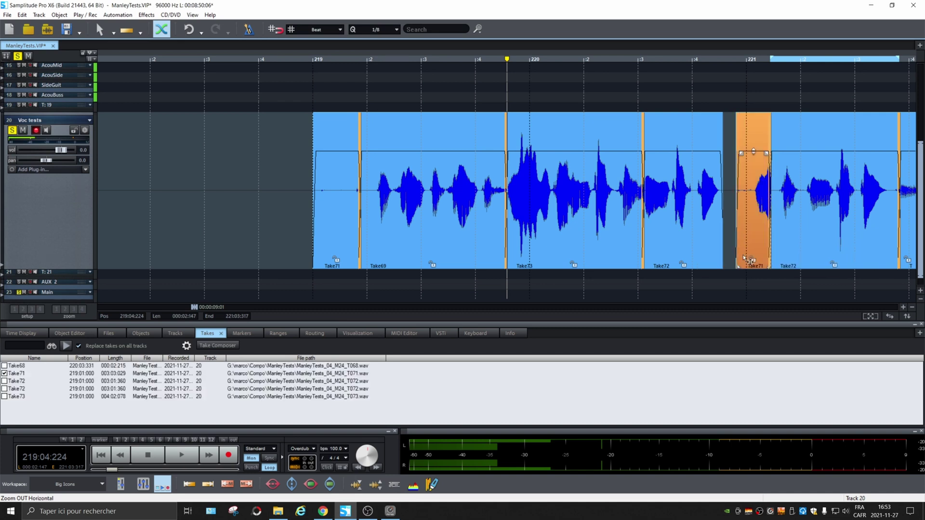
{"action": "left_click_drag", "start_coordinate": [739, 266], "coordinate": [801, 263]}
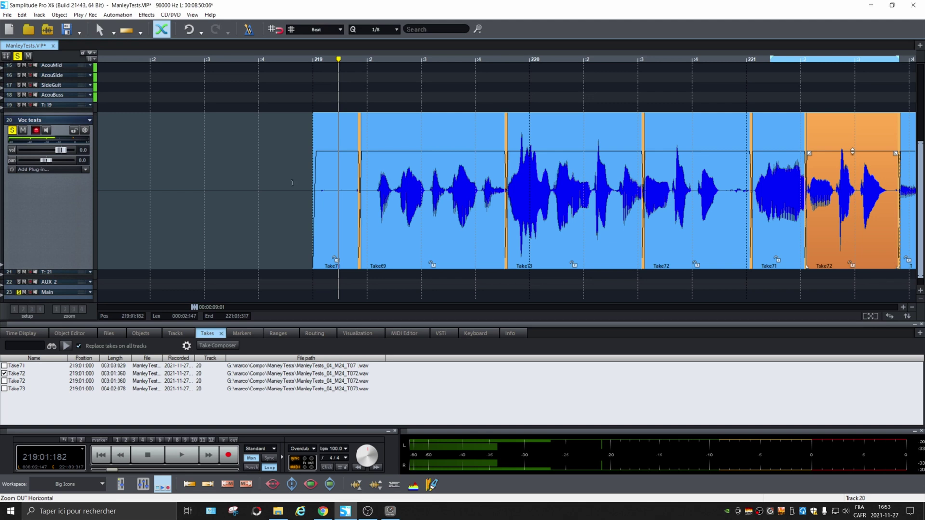
{"action": "key", "text": "space"}
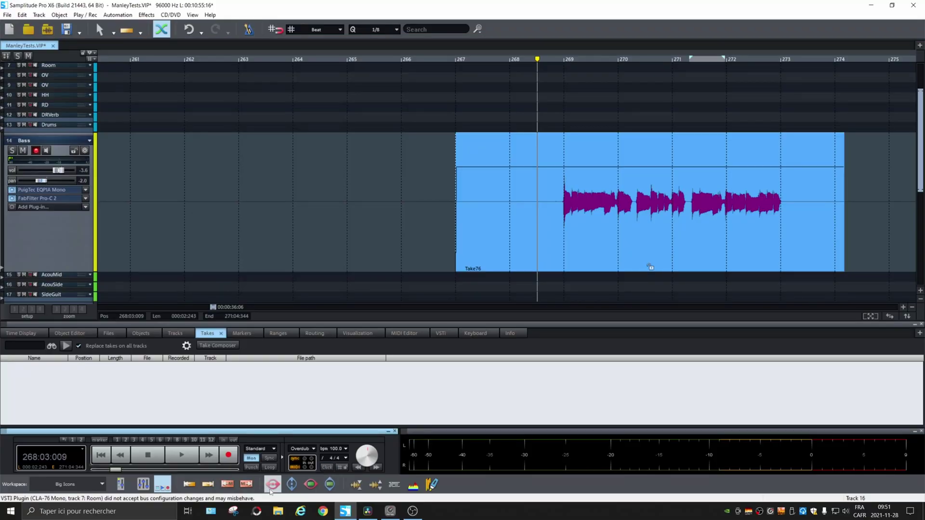
Audition the bass from 268:03:009 and switch the range from 271:02:010 to 271:04:318 to Take75.
{"action": "key", "text": "space"}
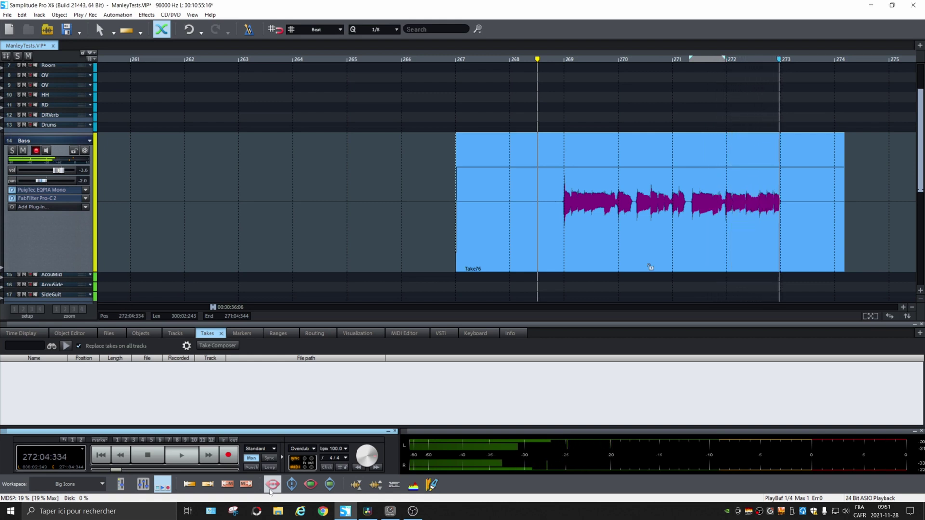
{"action": "key", "text": "space"}
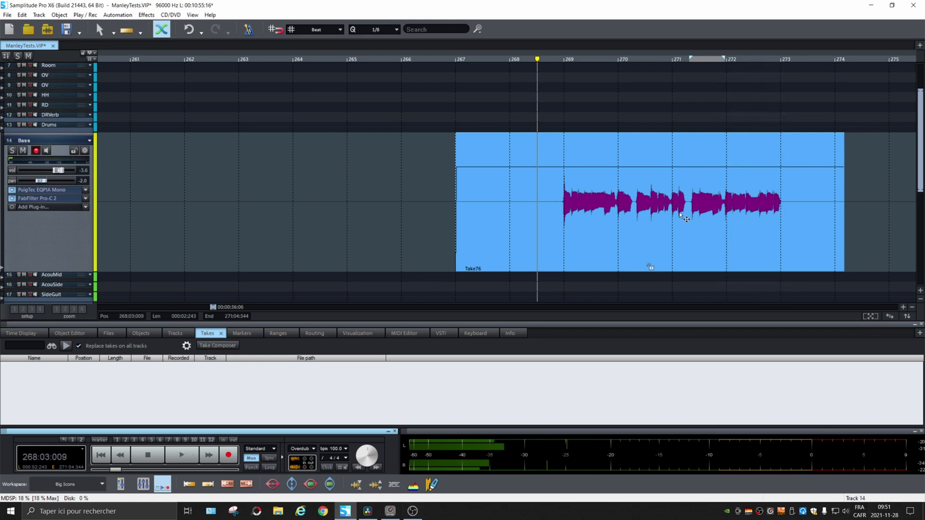
{"action": "left_click_drag", "start_coordinate": [687, 199], "coordinate": [724, 203]}
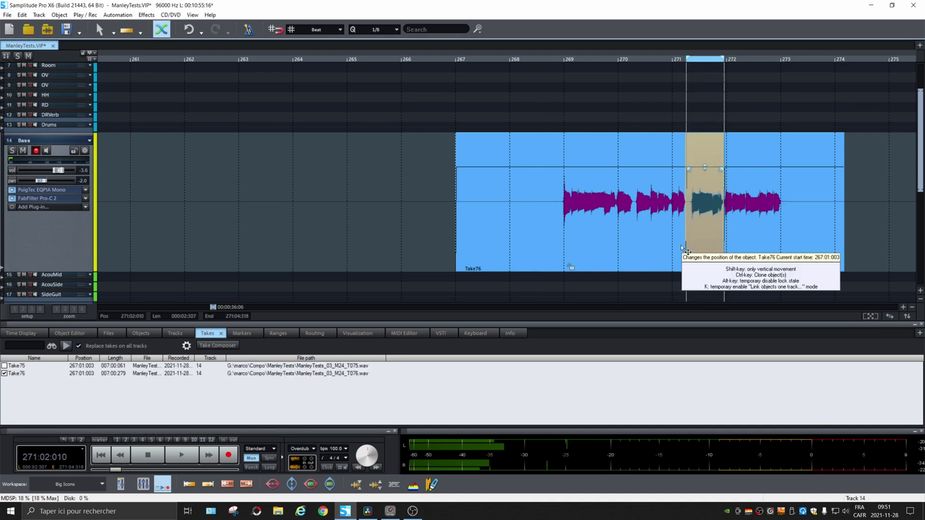
{"action": "right_click", "coordinate": [709, 248]}
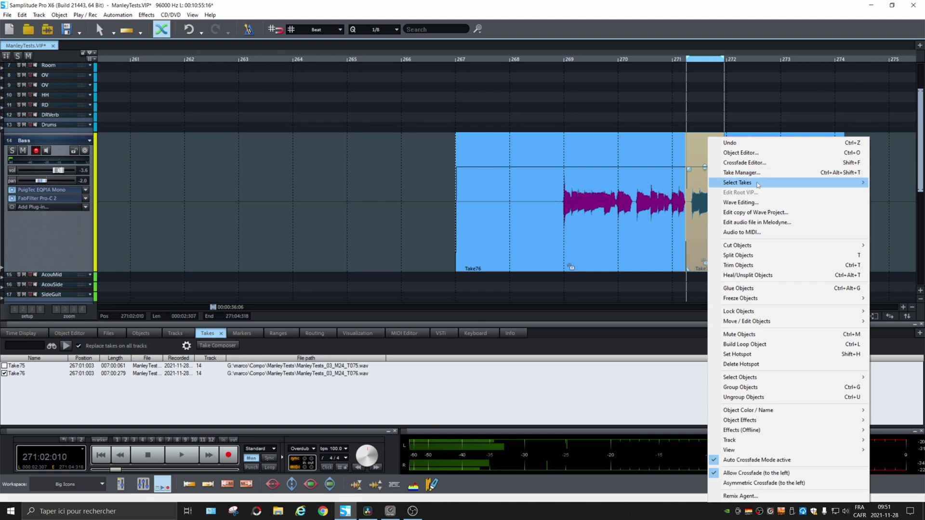
{"action": "mouse_move", "coordinate": [757, 185]}
{"action": "left_click", "coordinate": [644, 198]}
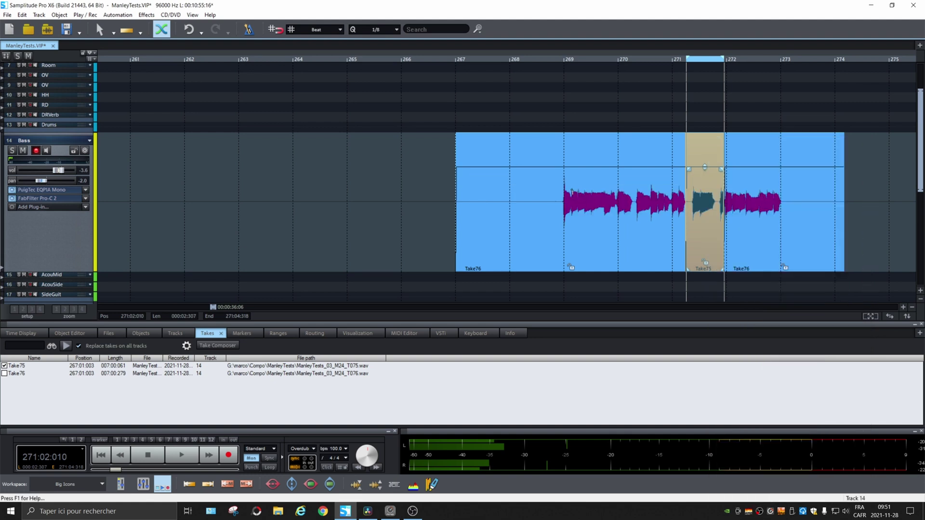
Audition the edited bass from 268:04:163, and open all the objects on the Bass track in the Take Composer.
{"action": "left_click", "coordinate": [558, 182]}
{"action": "key", "text": "space"}
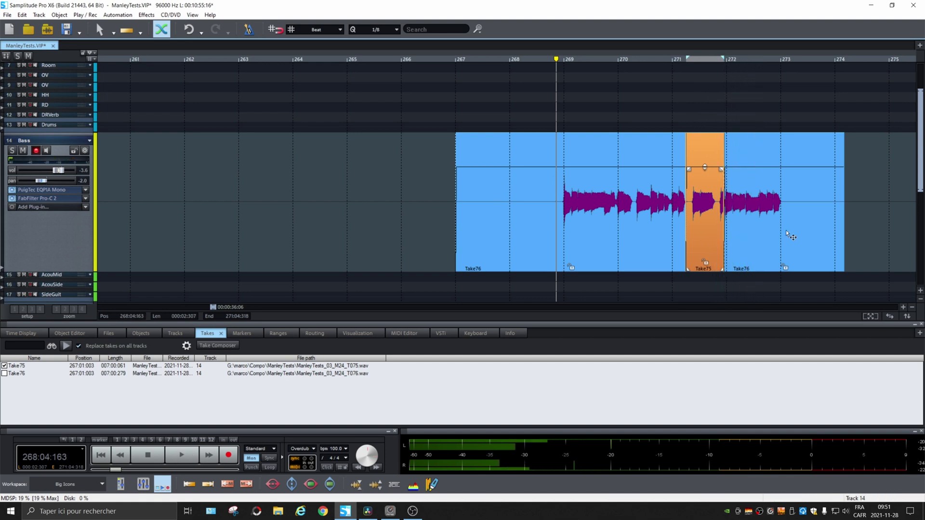
{"action": "left_click_drag", "start_coordinate": [859, 250], "coordinate": [573, 231]}
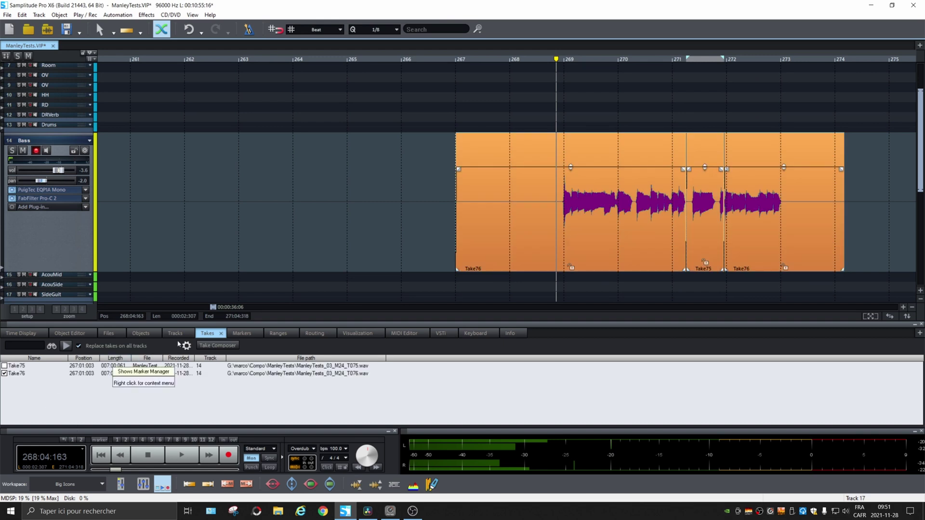
{"action": "left_click", "coordinate": [208, 346]}
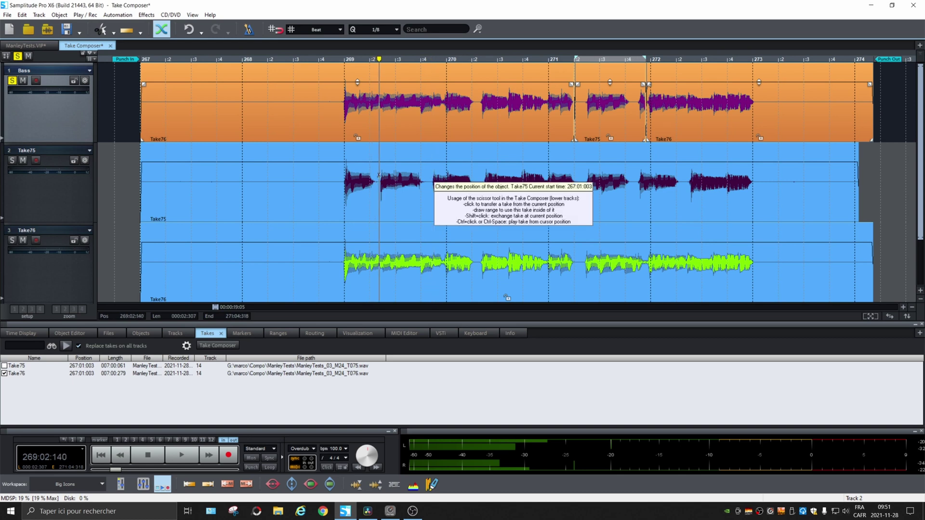
Use Take75 in the bass comp from just after 270:02 to 271:02:037.
{"action": "left_click", "coordinate": [526, 150]}
{"action": "left_click_drag", "start_coordinate": [474, 167], "coordinate": [577, 172]}
{"action": "left_click", "coordinate": [580, 171]}
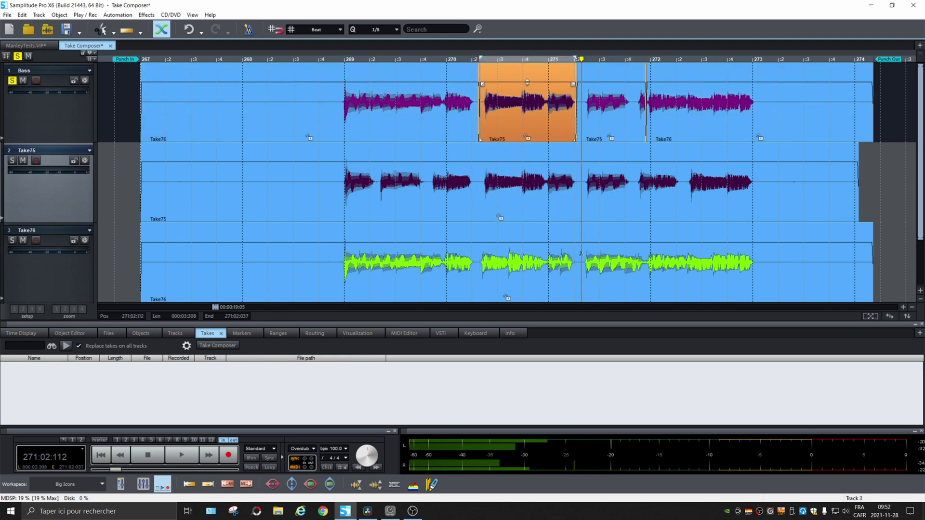
Use Take76 in the bass comp from about 271:02:106 to 271:04:302, and set the play position at 268:04:194.
{"action": "left_click_drag", "start_coordinate": [580, 254], "coordinate": [645, 259]}
{"action": "left_click", "coordinate": [543, 250]}
{"action": "left_click", "coordinate": [332, 99]}
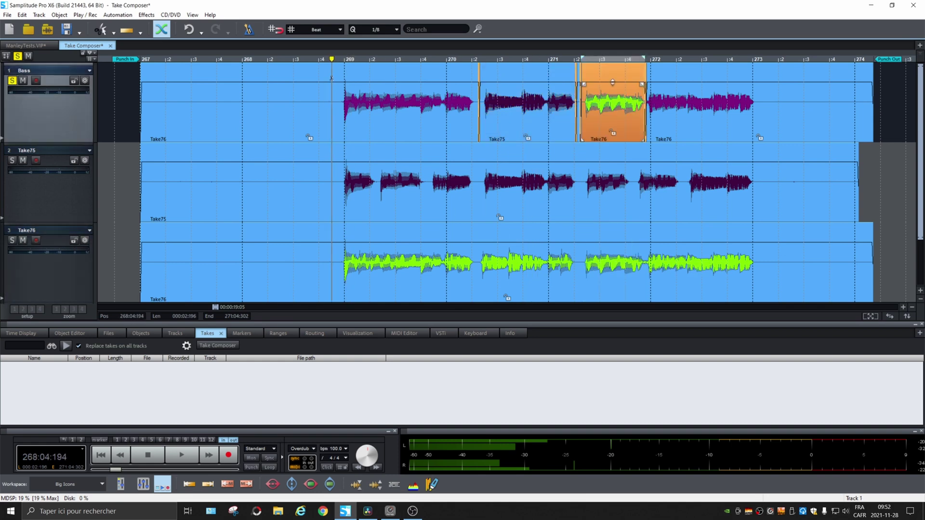